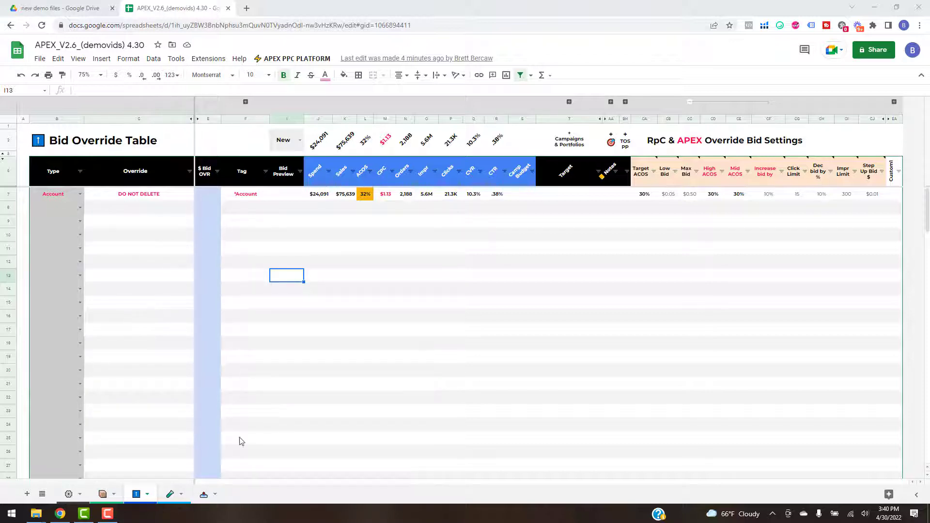
Step: Open the bulk file sheet and use the APEX bulk file filters to show the enabled targets sorted by orders
{"action": "left_click", "coordinate": [204, 499]}
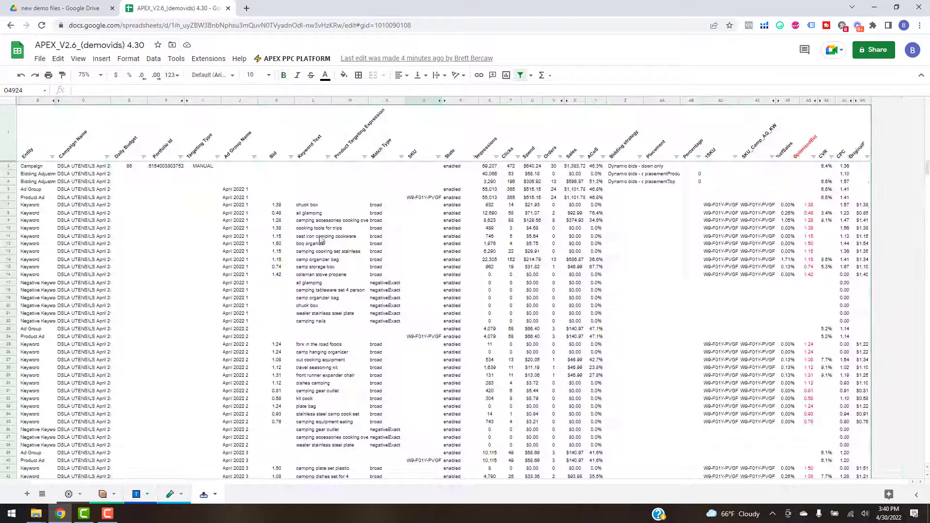
{"action": "left_click", "coordinate": [301, 59]}
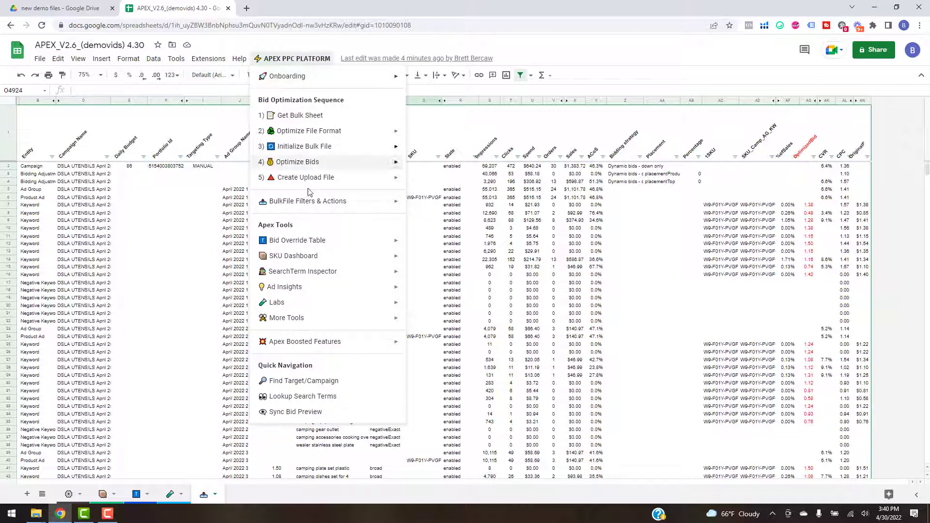
{"action": "mouse_move", "coordinate": [310, 202]}
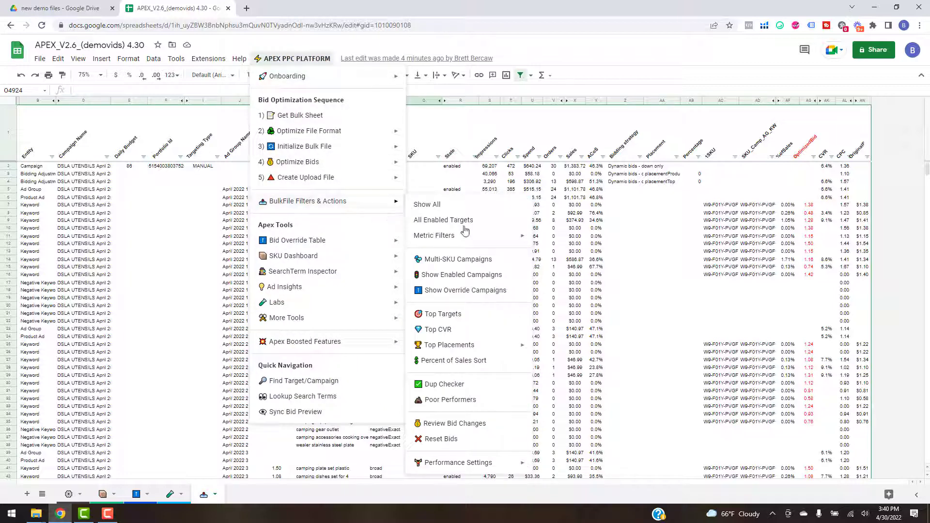
{"action": "left_click", "coordinate": [532, 220]}
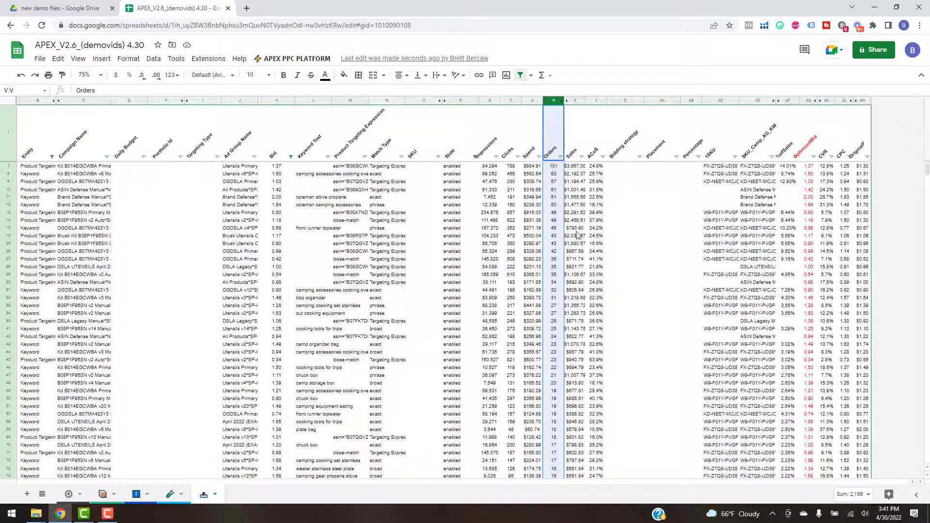
Step: Sum the orders of the top targets by selecting cells V7 through V112
{"action": "left_click", "coordinate": [557, 165]}
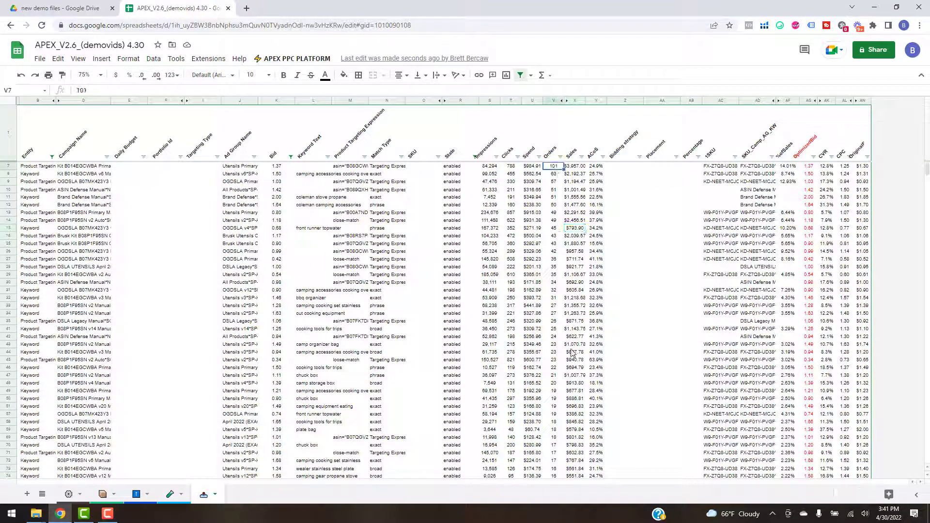
{"action": "scroll", "coordinate": [572, 352], "scroll_direction": "down", "scroll_amount": 13}
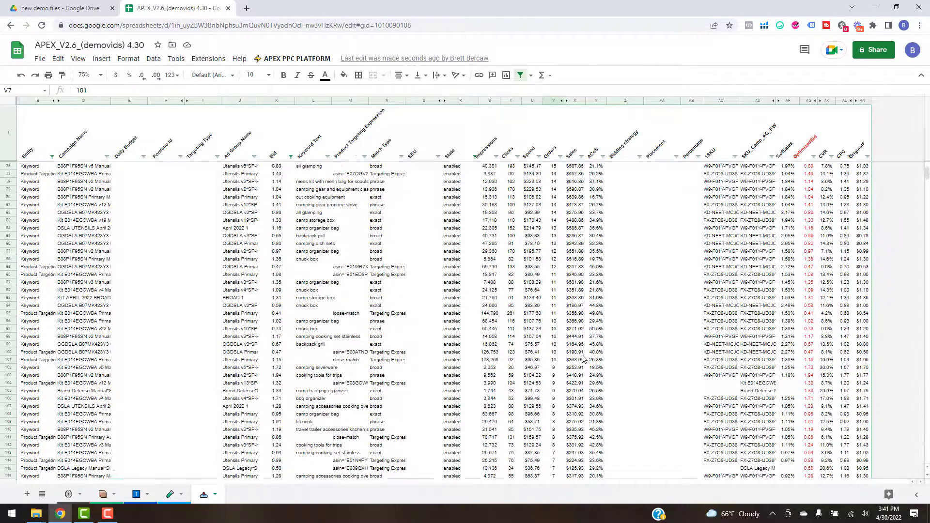
{"action": "scroll", "coordinate": [584, 358], "scroll_direction": "down", "scroll_amount": 2}
{"action": "left_click", "coordinate": [557, 370], "text": "shift"}
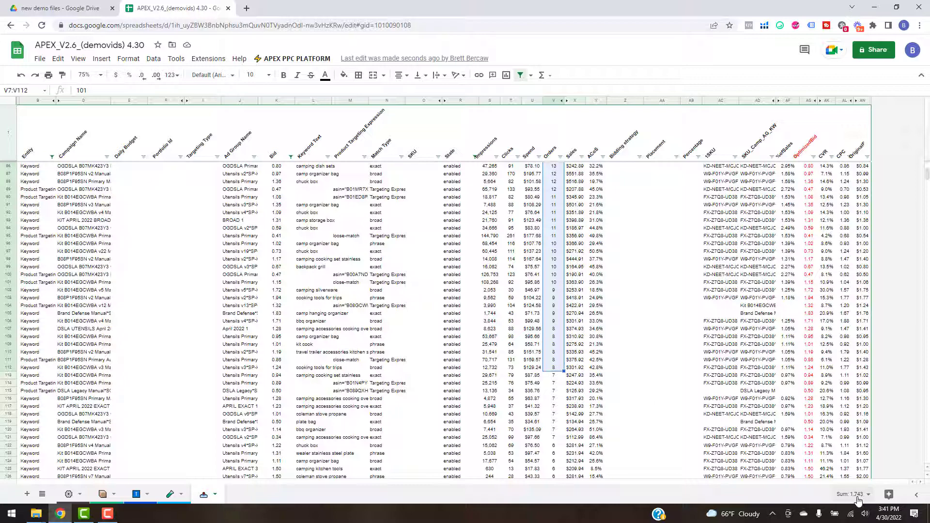
Step: Copy the 1SKU and SKU_Camp_AG_KW values in AC7:AD112 into the Bid Override Table, starting at cell B10
{"action": "left_click", "coordinate": [758, 368]}
{"action": "scroll", "coordinate": [755, 300], "scroll_direction": "up", "scroll_amount": 8}
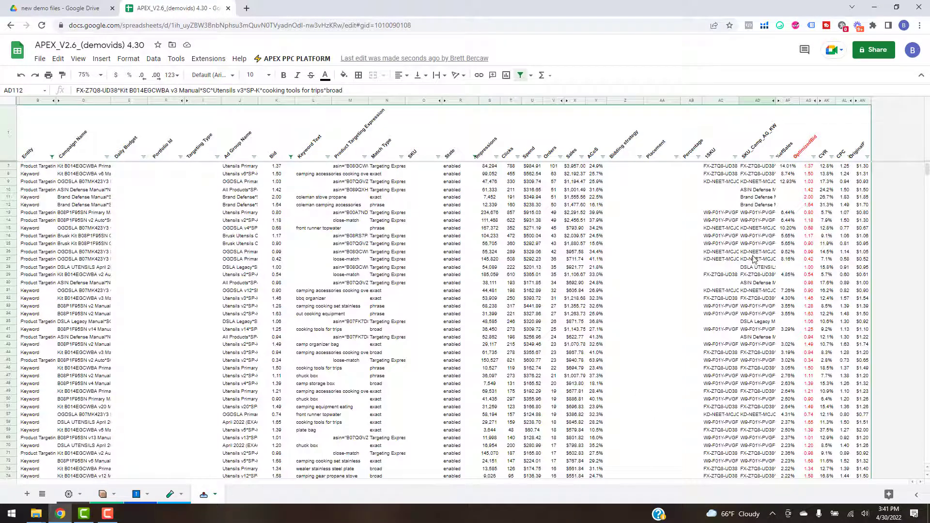
{"action": "left_click", "coordinate": [719, 168], "text": "shift"}
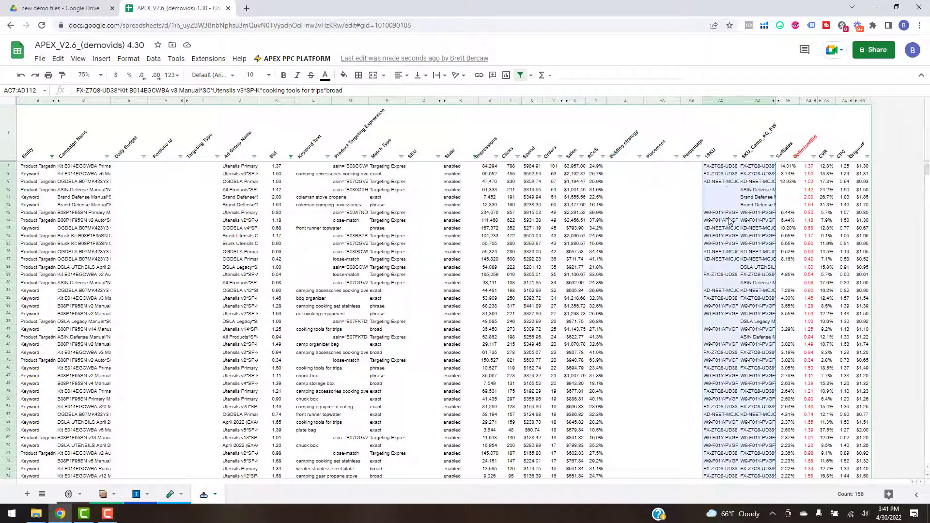
{"action": "key", "text": "ctrl+c"}
{"action": "left_click", "coordinate": [140, 495]}
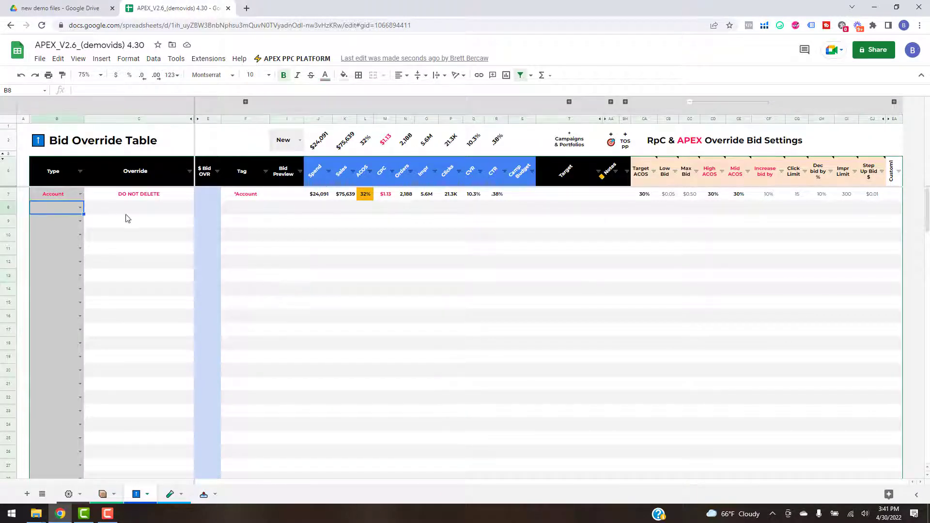
{"action": "left_click", "coordinate": [62, 234]}
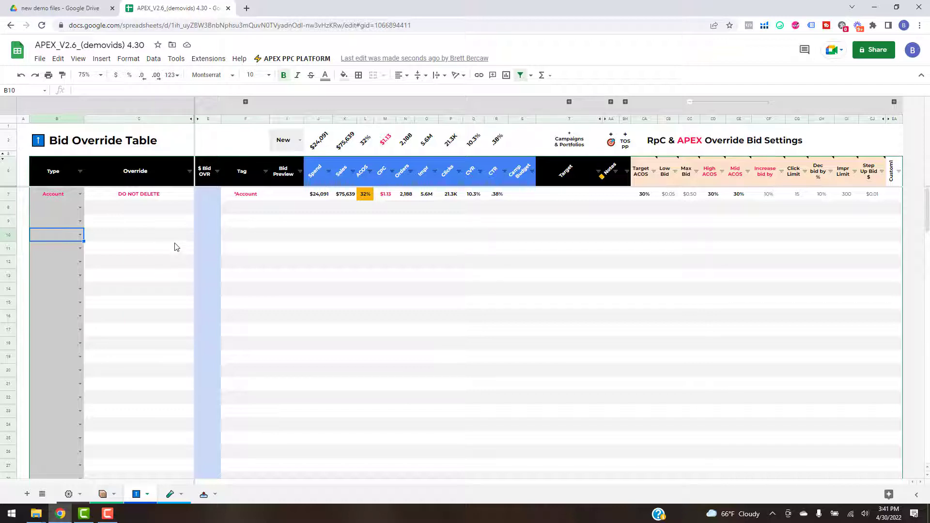
Step: Set the Type to Target for the overrides without a SKU in rows 13 to 15
{"action": "left_click", "coordinate": [79, 275]}
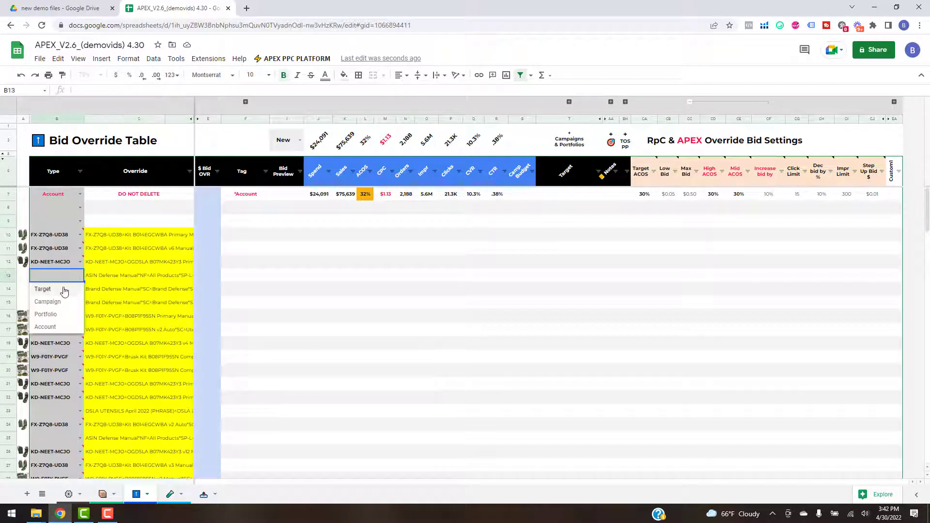
{"action": "left_click", "coordinate": [61, 289]}
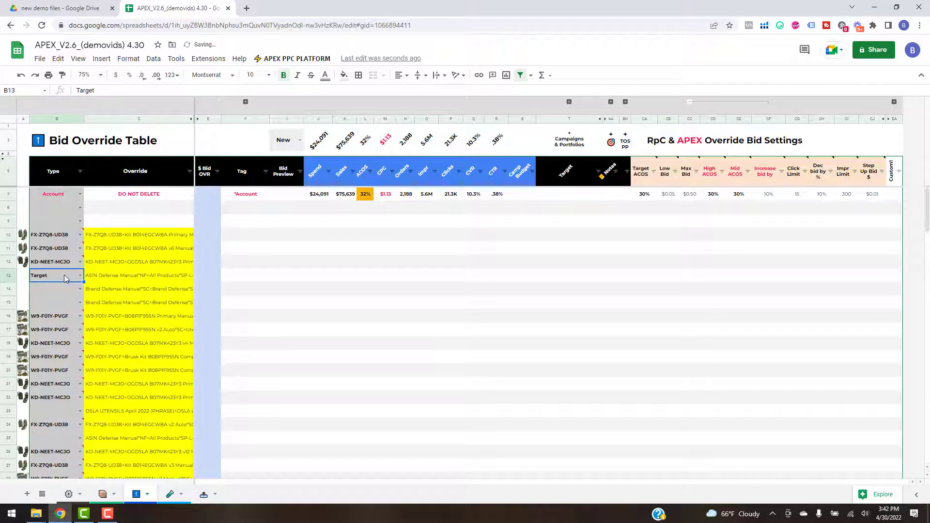
{"action": "key", "text": "ctrl+c"}
{"action": "left_click_drag", "start_coordinate": [61, 290], "coordinate": [61, 302]}
{"action": "key", "text": "ctrl+v"}
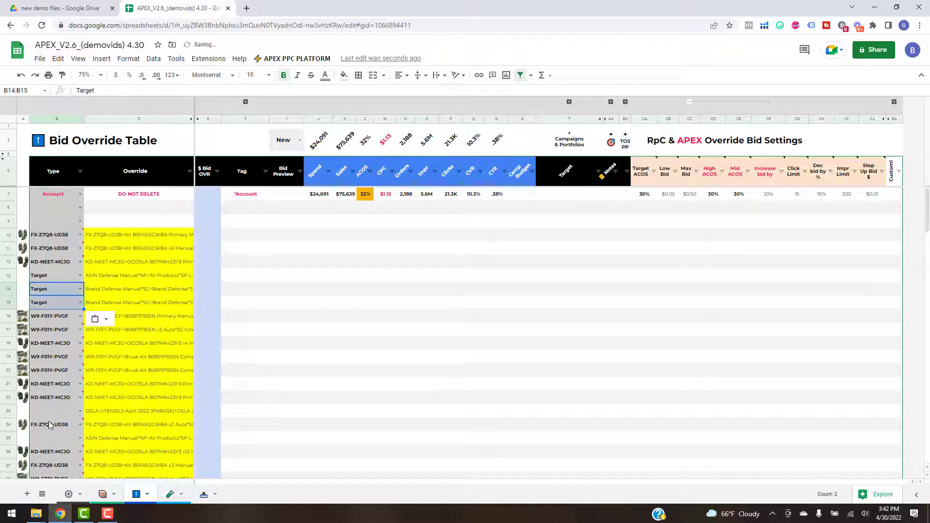
Step: Fill the remaining blank Type cells further down the override list, from row 23 through row 81, with Target
{"action": "left_click", "coordinate": [51, 409]}
{"action": "key", "text": "ctrl+v"}
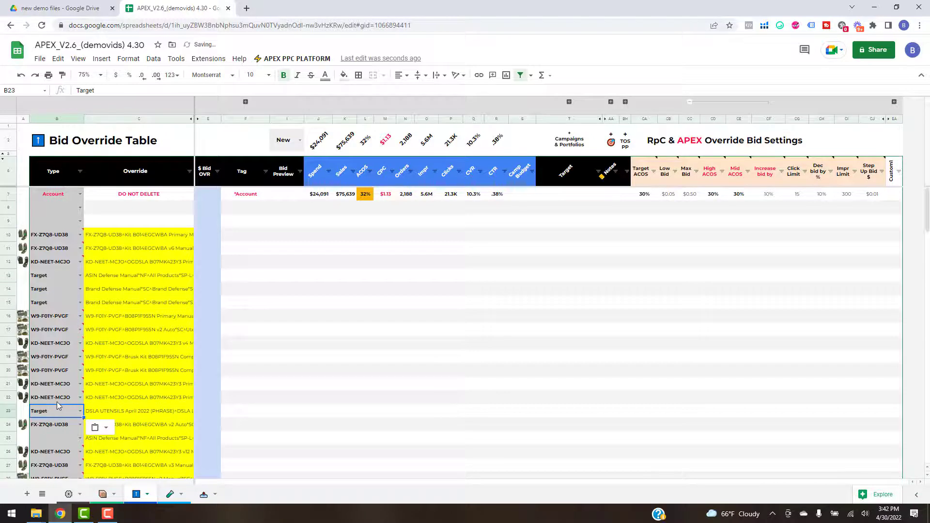
{"action": "scroll", "coordinate": [58, 392], "scroll_direction": "down", "scroll_amount": 4}
{"action": "left_click", "coordinate": [59, 290]}
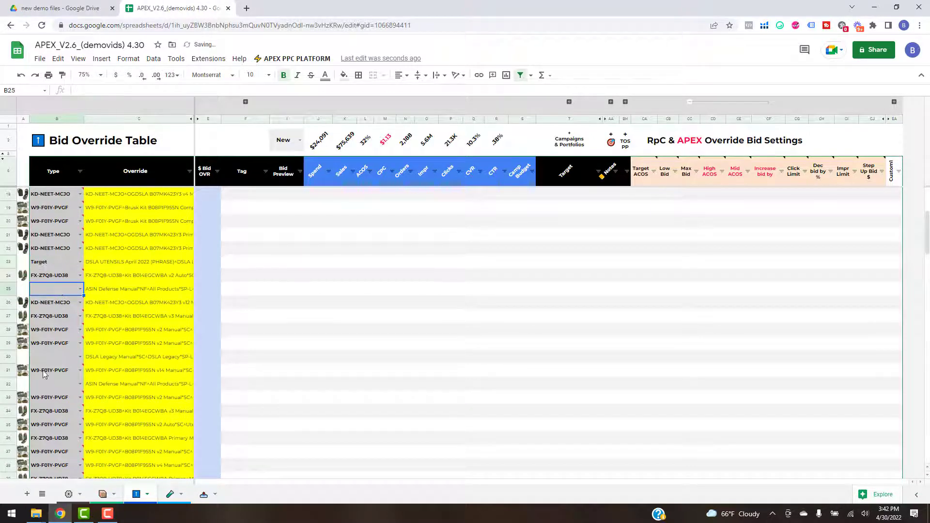
{"action": "key", "text": "ctrl+v"}
{"action": "left_click", "coordinate": [46, 358]}
{"action": "key", "text": "ctrl+v"}
{"action": "left_click", "coordinate": [45, 382]}
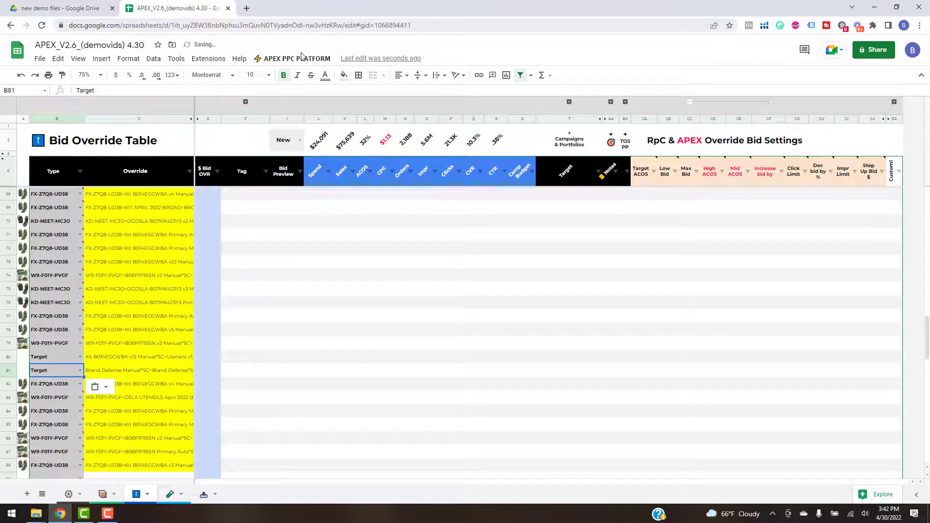
Step: Sync the Bid Override Table metrics, including the placement data and the bid preview
{"action": "left_click", "coordinate": [301, 58]}
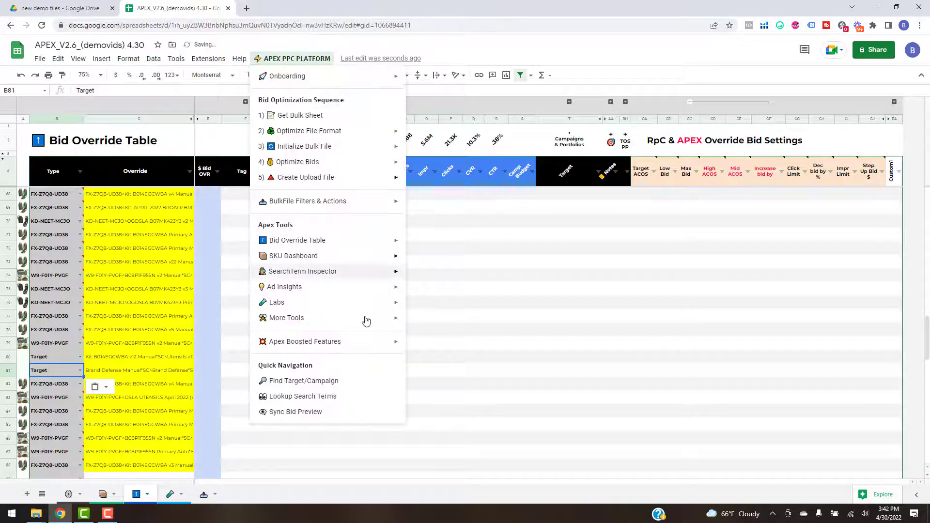
{"action": "mouse_move", "coordinate": [340, 245]}
{"action": "left_click", "coordinate": [453, 244]}
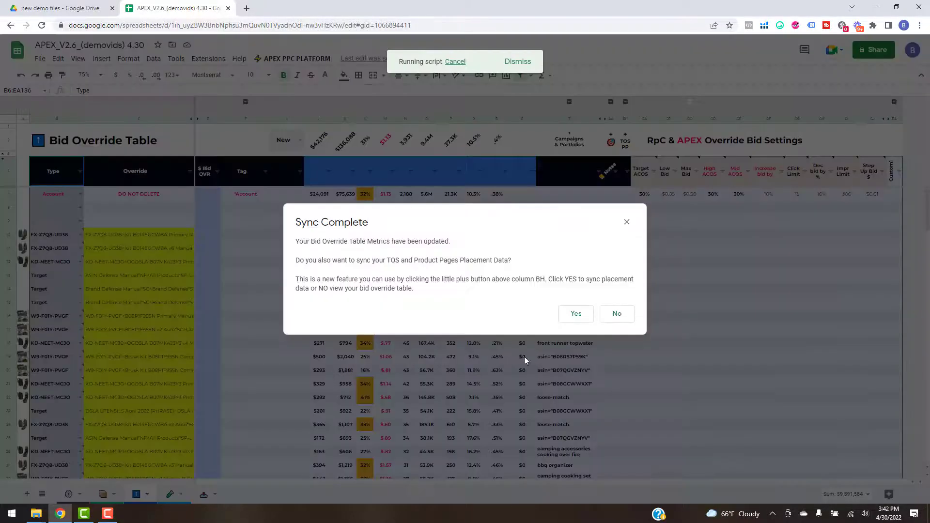
{"action": "left_click", "coordinate": [580, 318]}
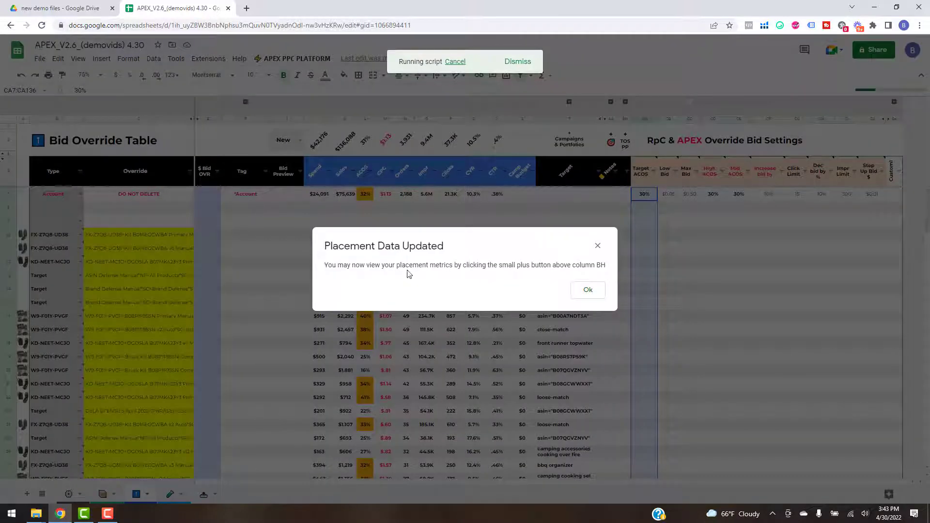
{"action": "left_click", "coordinate": [588, 289]}
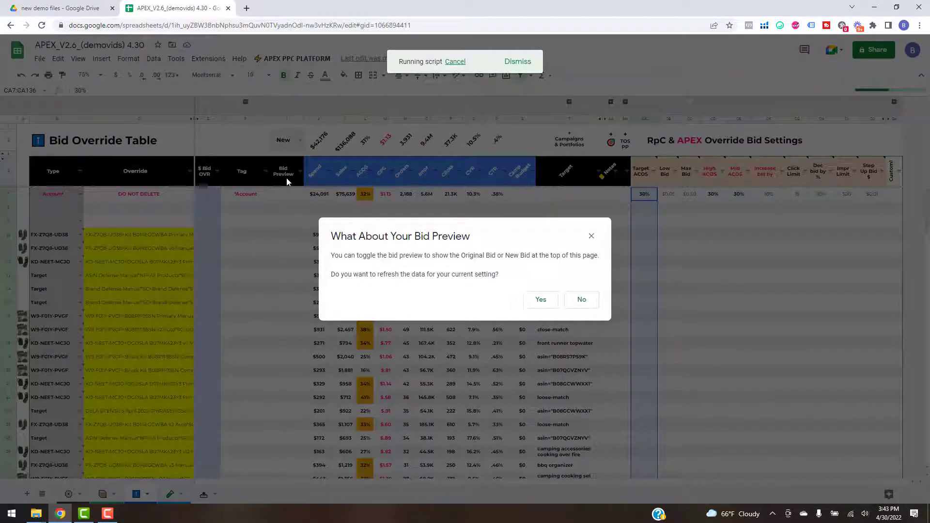
{"action": "left_click", "coordinate": [551, 304]}
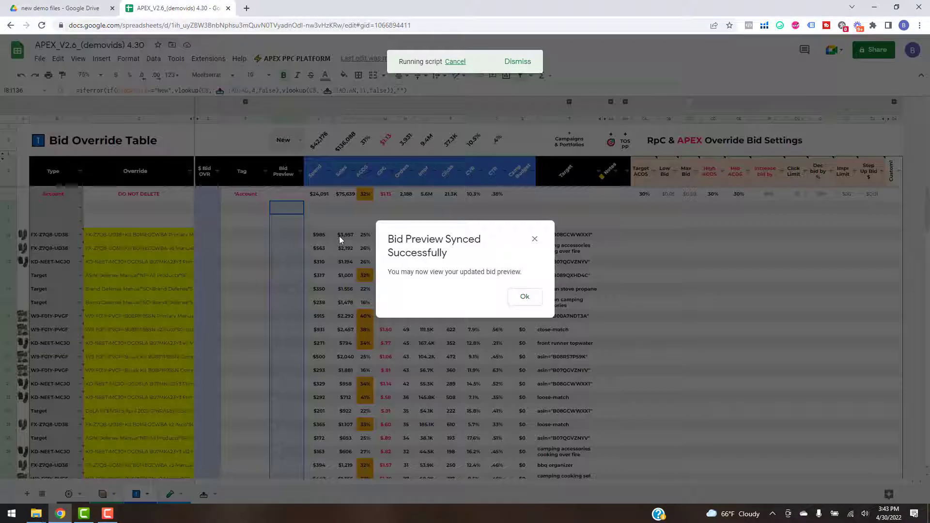
{"action": "left_click", "coordinate": [525, 297]}
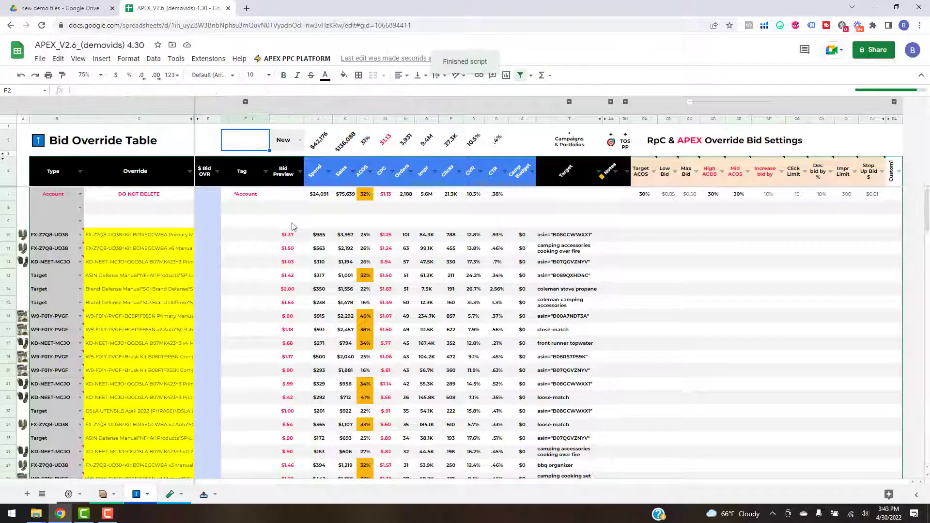
{"action": "left_click", "coordinate": [300, 140]}
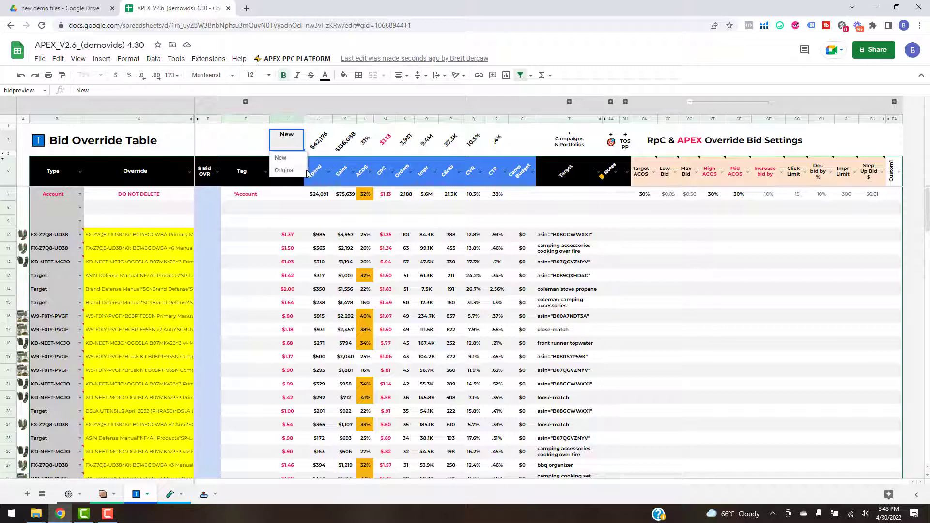
{"action": "left_click", "coordinate": [320, 208]}
{"action": "left_click", "coordinate": [304, 59]}
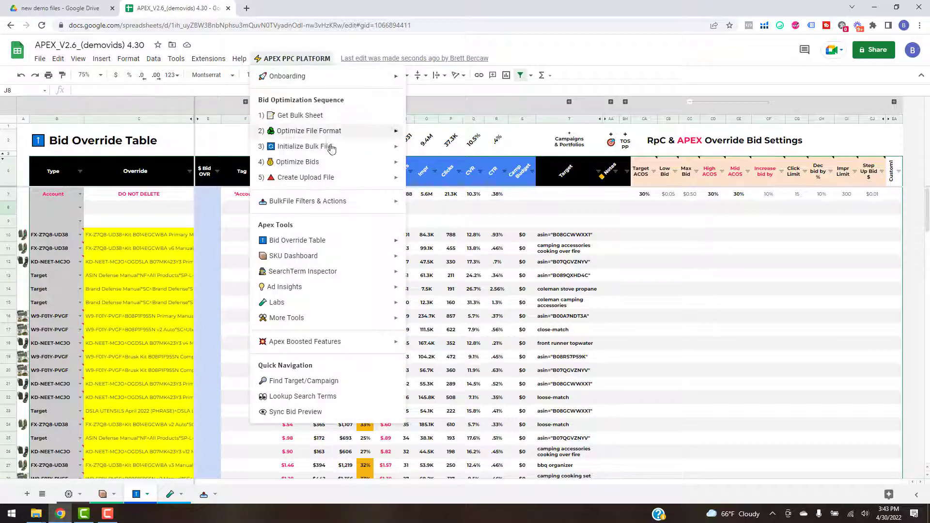
{"action": "mouse_move", "coordinate": [329, 246]}
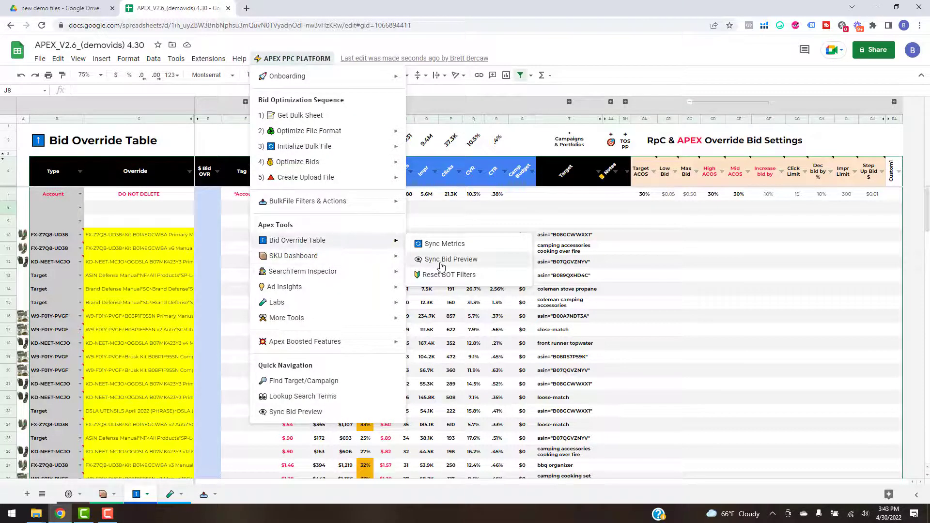
{"action": "left_click", "coordinate": [522, 210]}
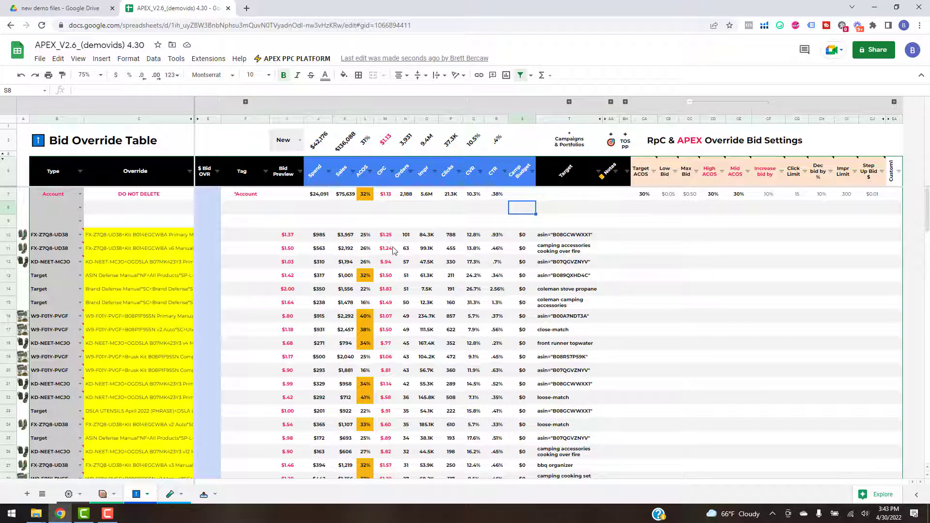
Step: Check the Amazon search links on the product images for the targets in rows 10 and 11
{"action": "mouse_move", "coordinate": [24, 236]}
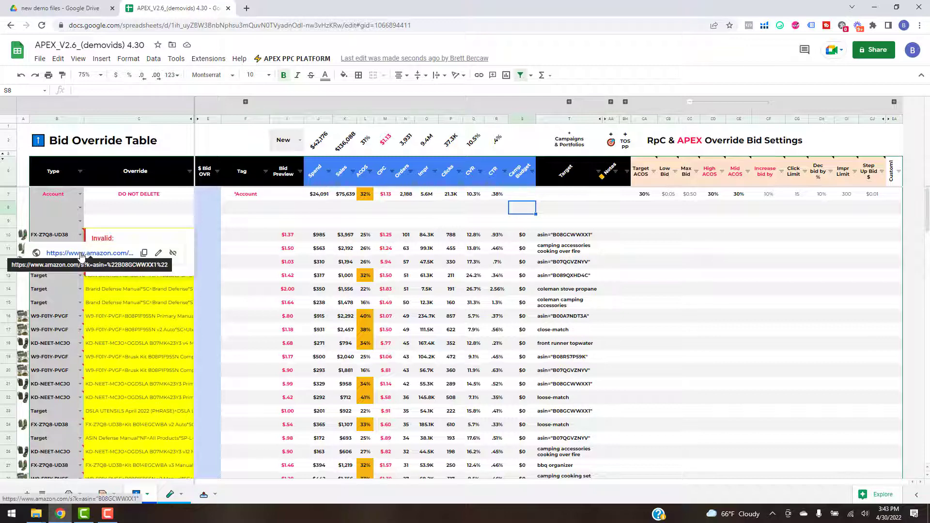
{"action": "left_click", "coordinate": [565, 252]}
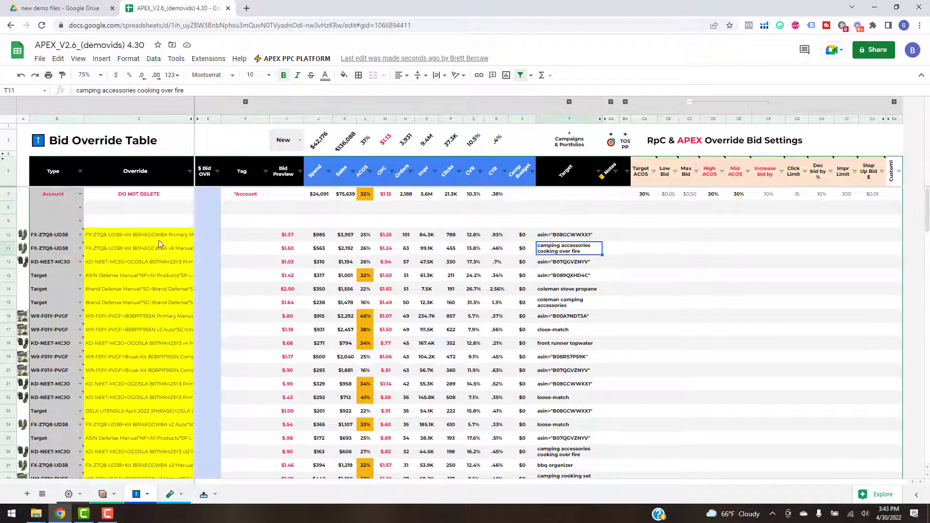
{"action": "mouse_move", "coordinate": [22, 253]}
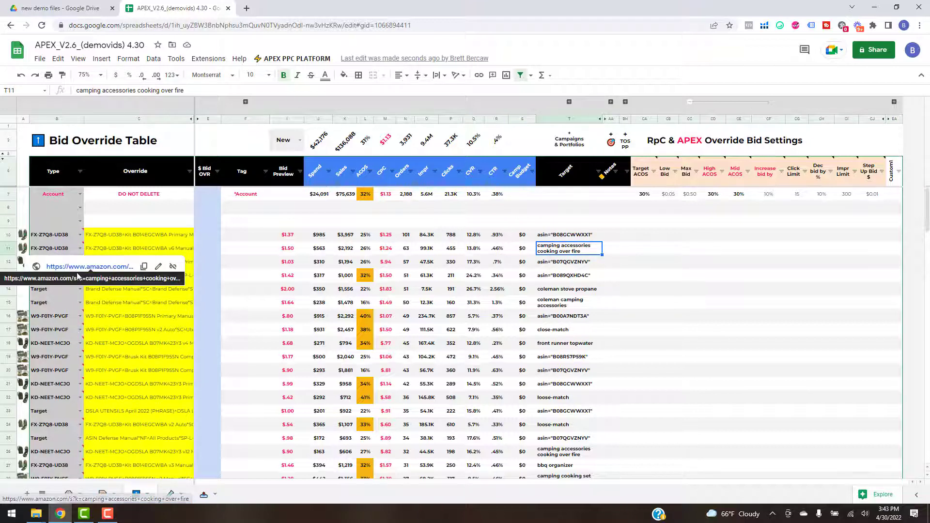
{"action": "left_click", "coordinate": [262, 262]}
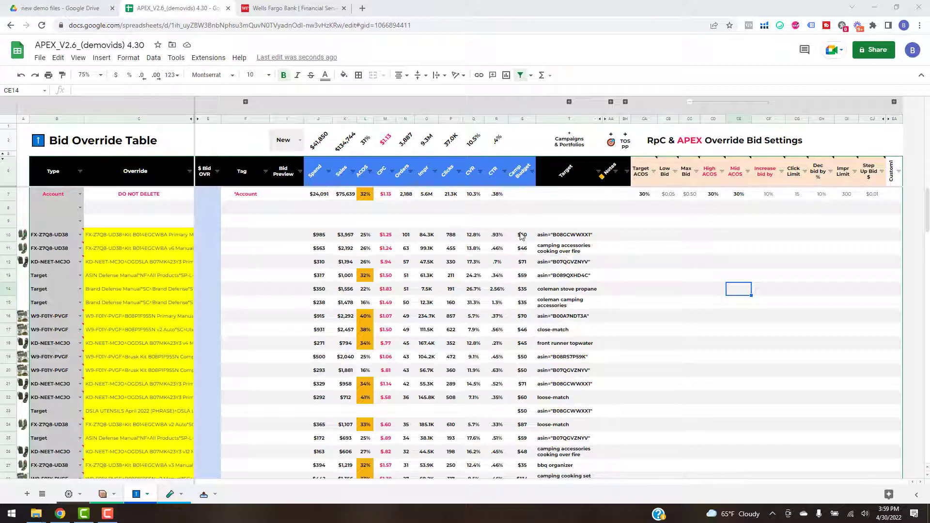
{"action": "mouse_move", "coordinate": [78, 237]}
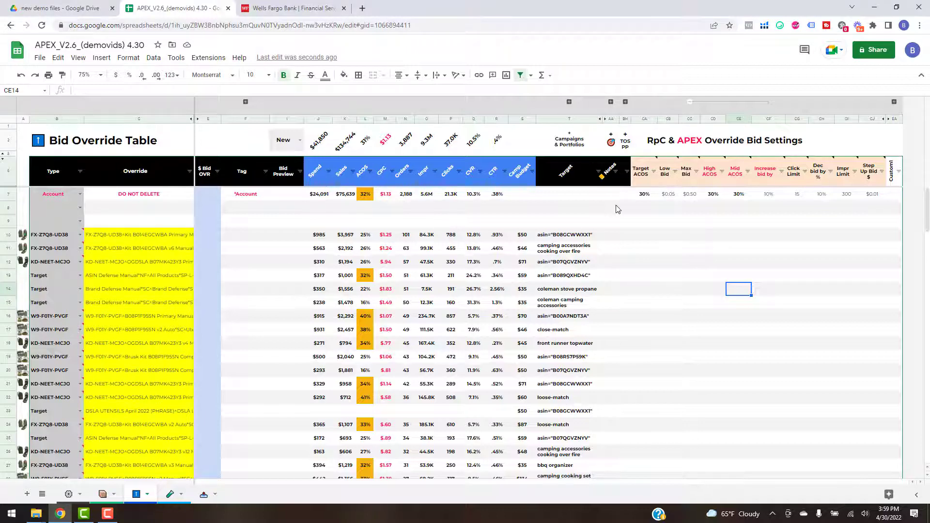
{"action": "left_click", "coordinate": [647, 248]}
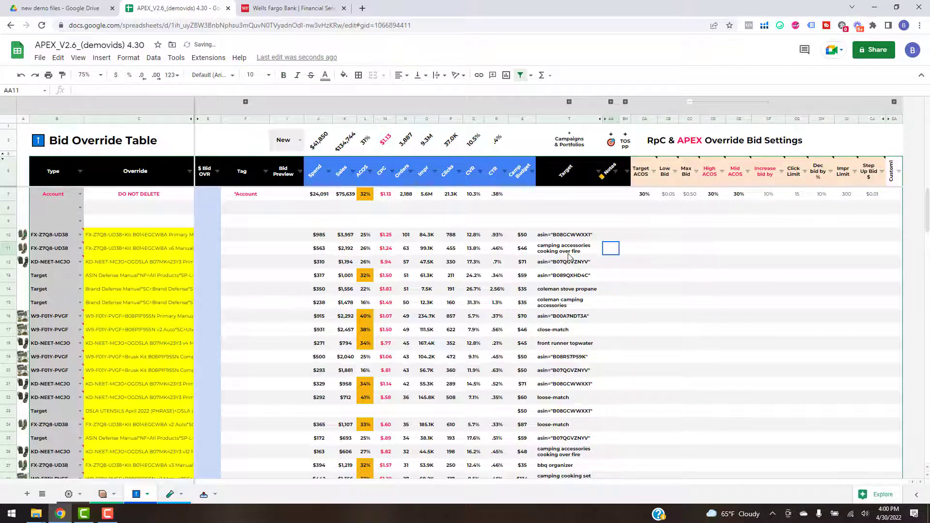
{"action": "right_click", "coordinate": [610, 236]}
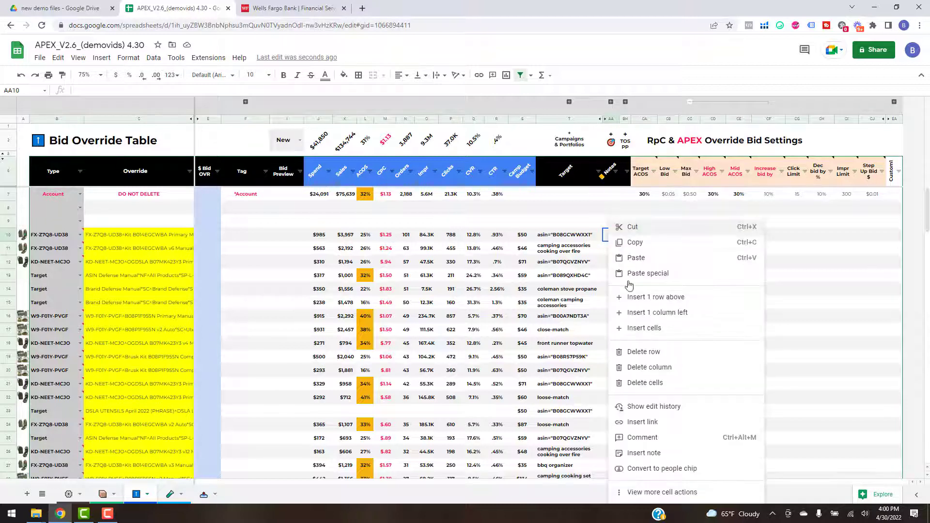
{"action": "left_click", "coordinate": [637, 453]}
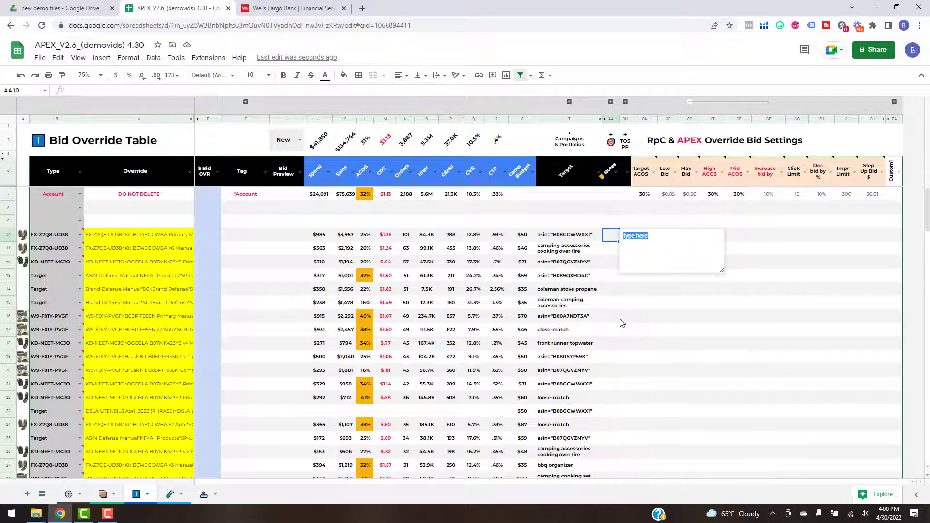
{"action": "left_click", "coordinate": [653, 292]}
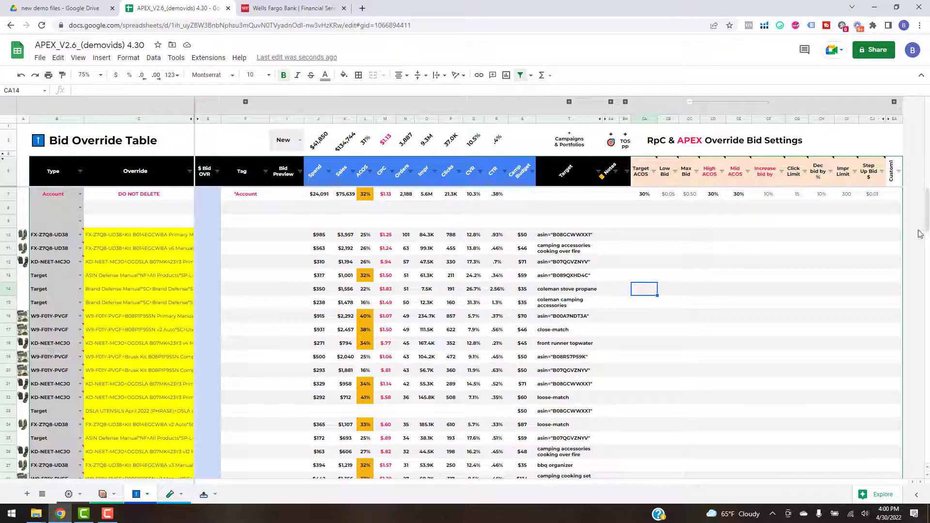
Step: Expand the hidden custom columns beyond Custom1, clear the Custom2 value in the Account row, and collapse the columns again
{"action": "left_click", "coordinate": [894, 101]}
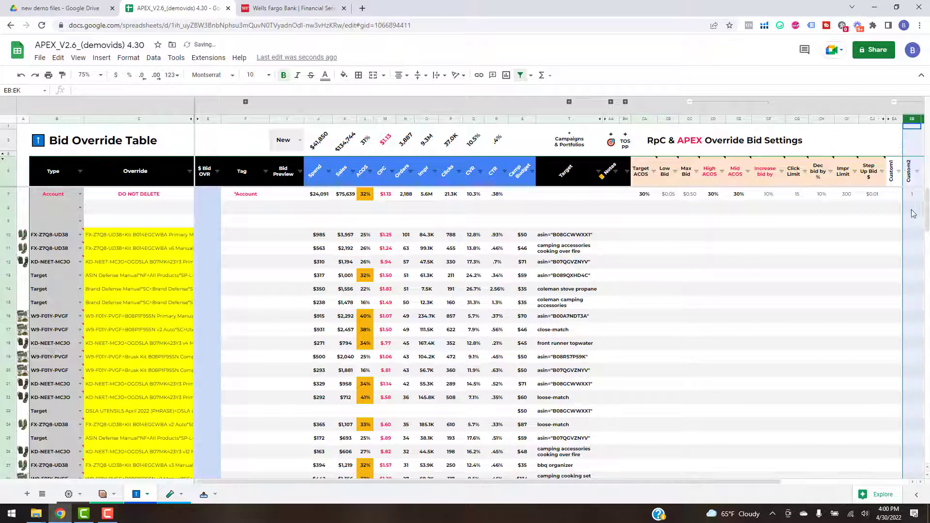
{"action": "left_click_drag", "start_coordinate": [758, 481], "coordinate": [887, 469]}
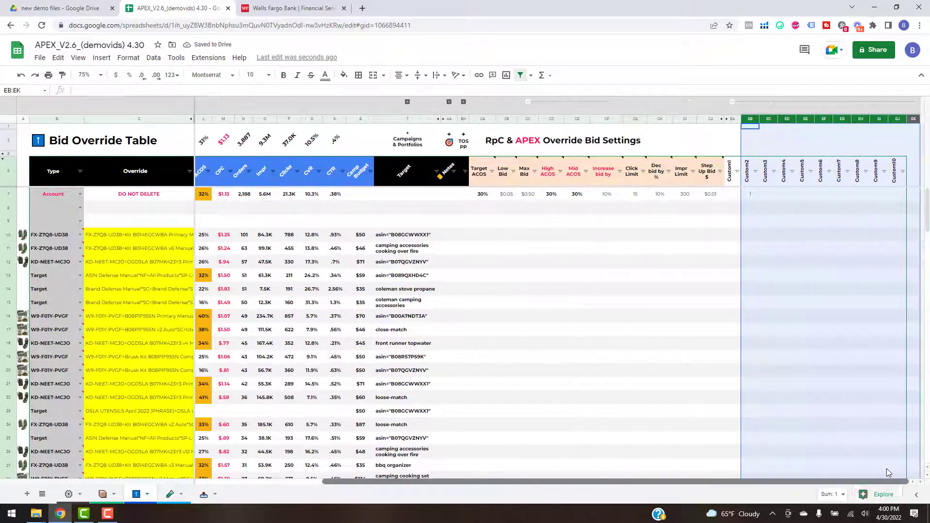
{"action": "left_click", "coordinate": [751, 195]}
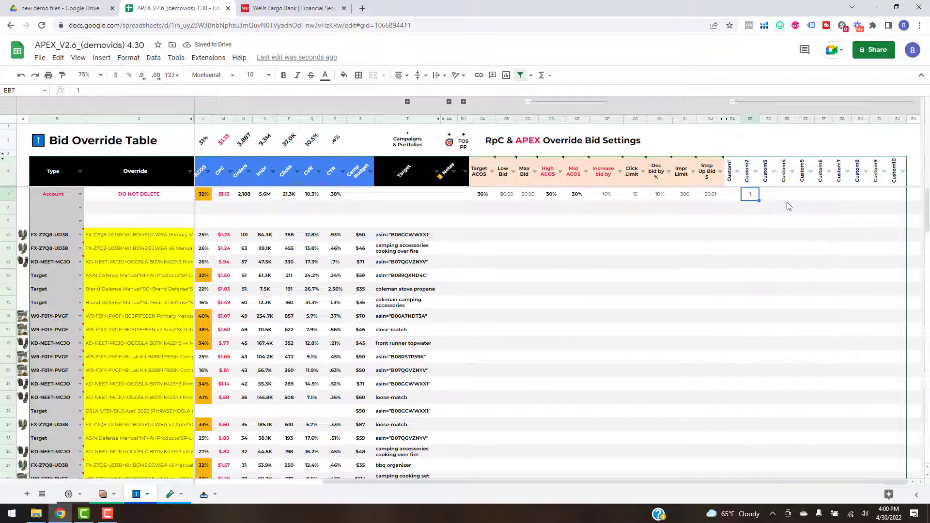
{"action": "key", "text": "Delete"}
{"action": "key", "text": "Left"}
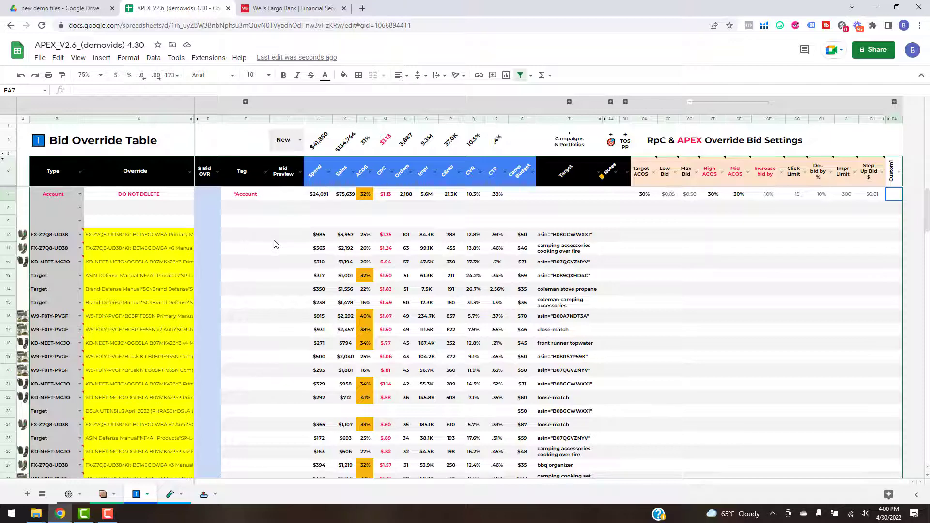
Step: Tag all target overrides in rows 10 to 88 as Top20%
{"action": "left_click", "coordinate": [262, 237]}
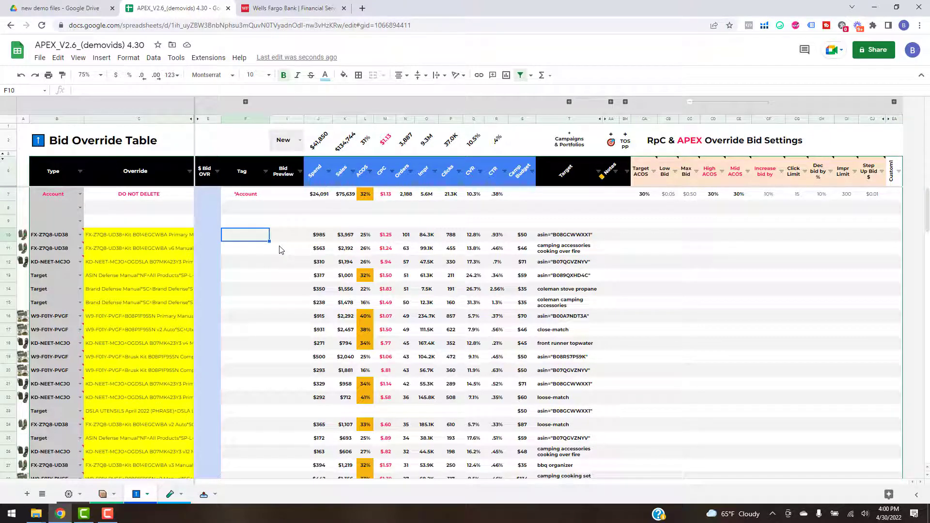
{"action": "type", "text": "Top20%"}
{"action": "key", "text": "Return"}
{"action": "left_click", "coordinate": [261, 240]}
{"action": "left_click_drag", "start_coordinate": [269, 241], "coordinate": [277, 388]}
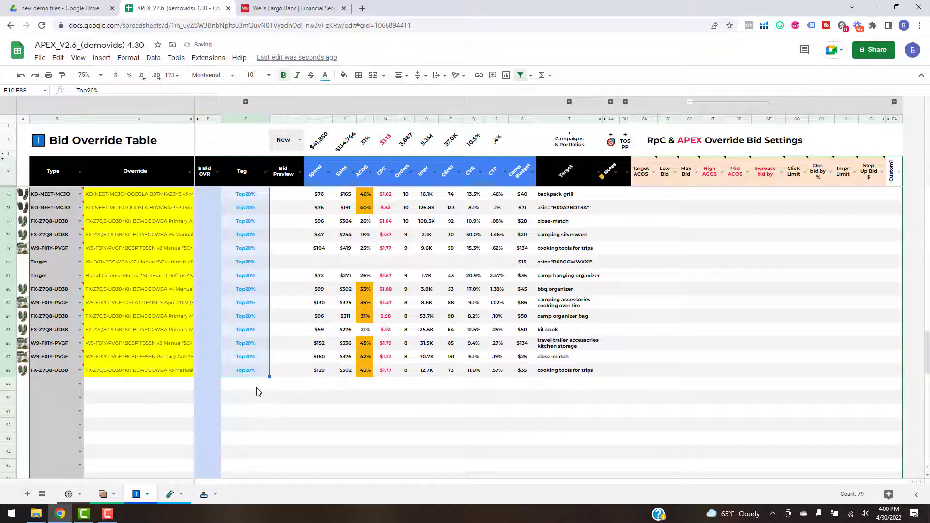
{"action": "left_click", "coordinate": [257, 385]}
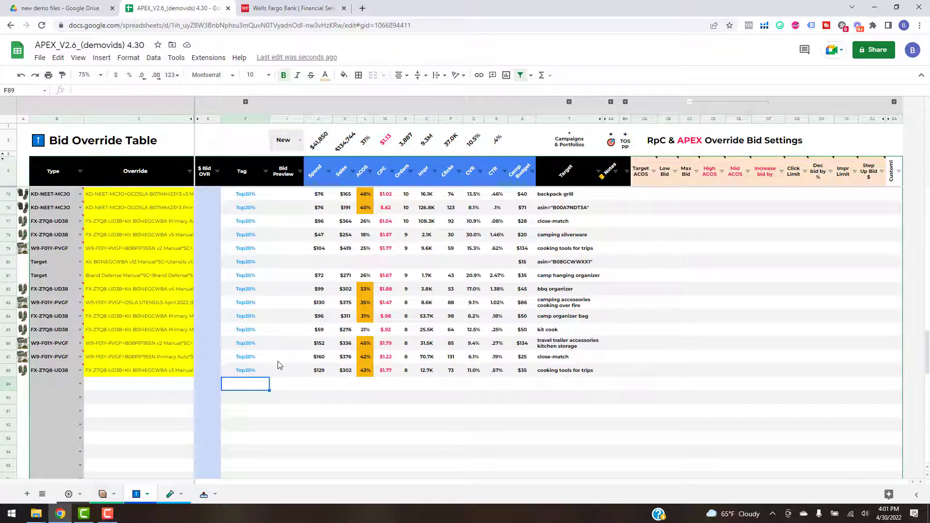
Step: Review the tagged overrides down to the end of the list and the collapsed Custom 1 and Custom 2 columns beside Tag
{"action": "scroll", "coordinate": [249, 380], "scroll_direction": "up", "scroll_amount": 5}
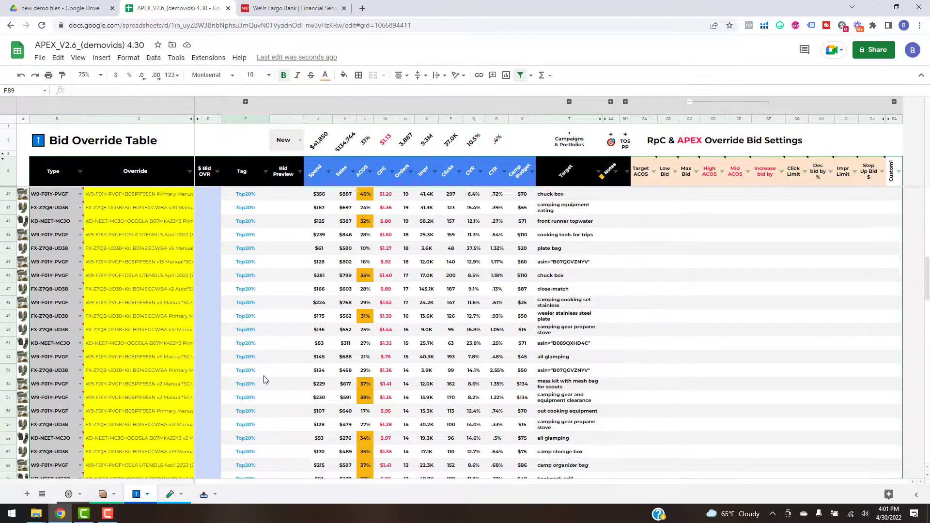
{"action": "scroll", "coordinate": [265, 382], "scroll_direction": "down", "scroll_amount": 3}
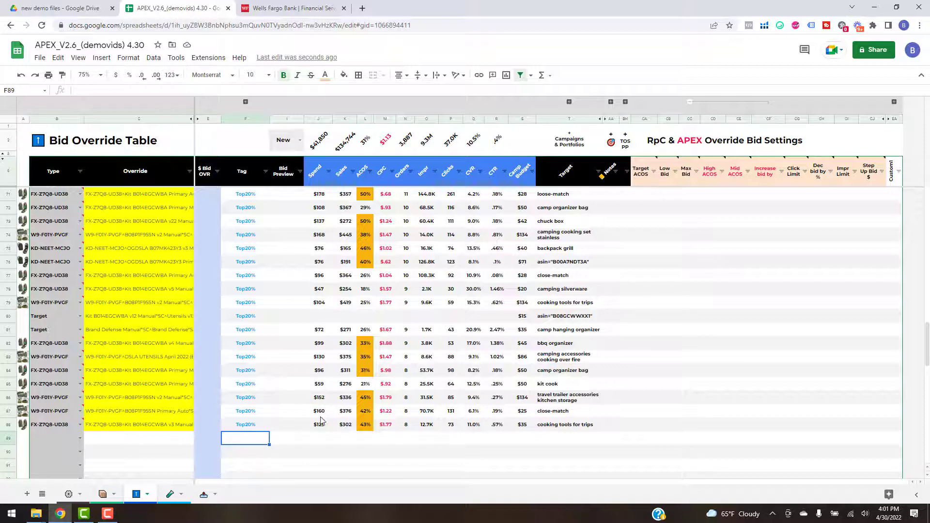
{"action": "scroll", "coordinate": [266, 113], "scroll_direction": "up", "scroll_amount": 1}
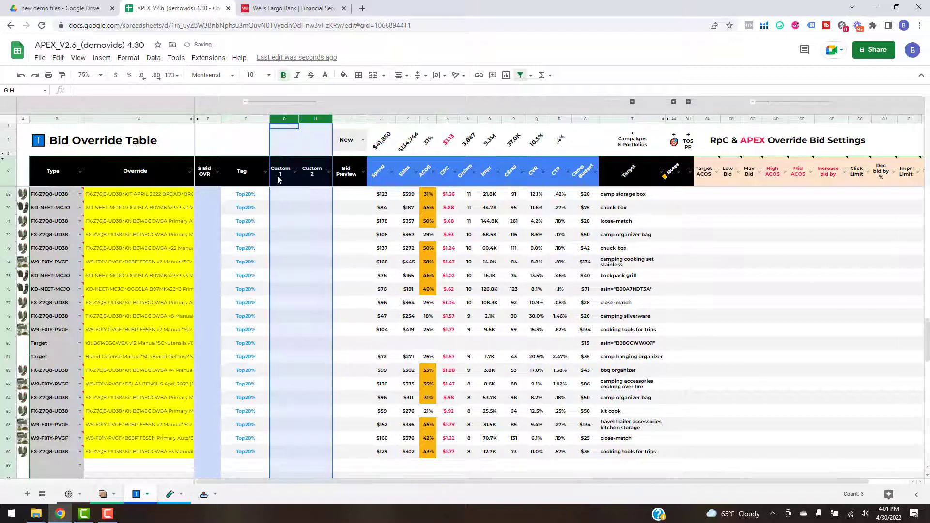
{"action": "left_click", "coordinate": [310, 184]}
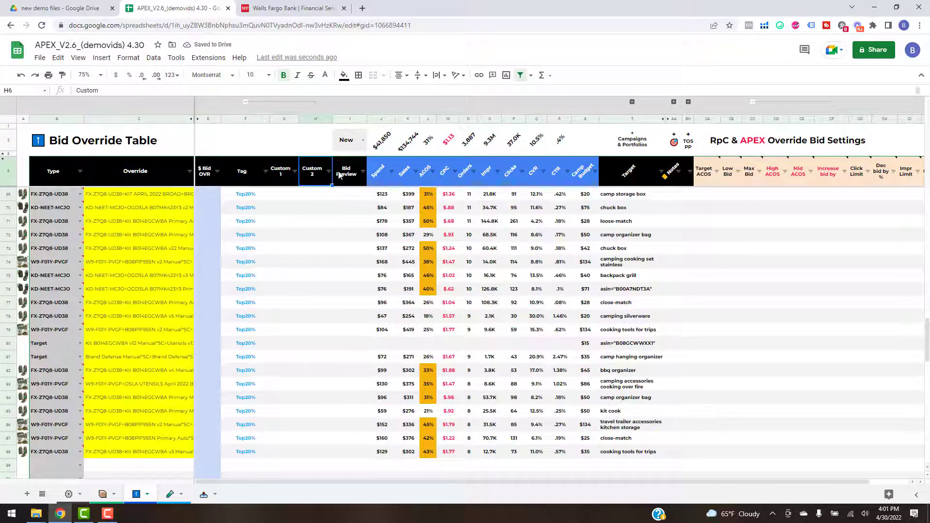
{"action": "scroll", "coordinate": [270, 261], "scroll_direction": "up", "scroll_amount": 3}
{"action": "scroll", "coordinate": [171, 291], "scroll_direction": "down", "scroll_amount": 4}
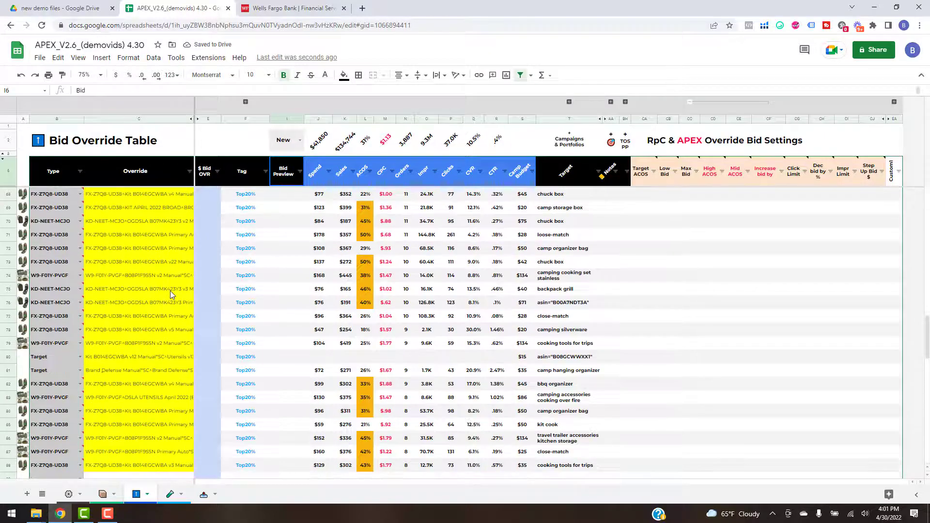
{"action": "scroll", "coordinate": [174, 290], "scroll_direction": "down", "scroll_amount": 1}
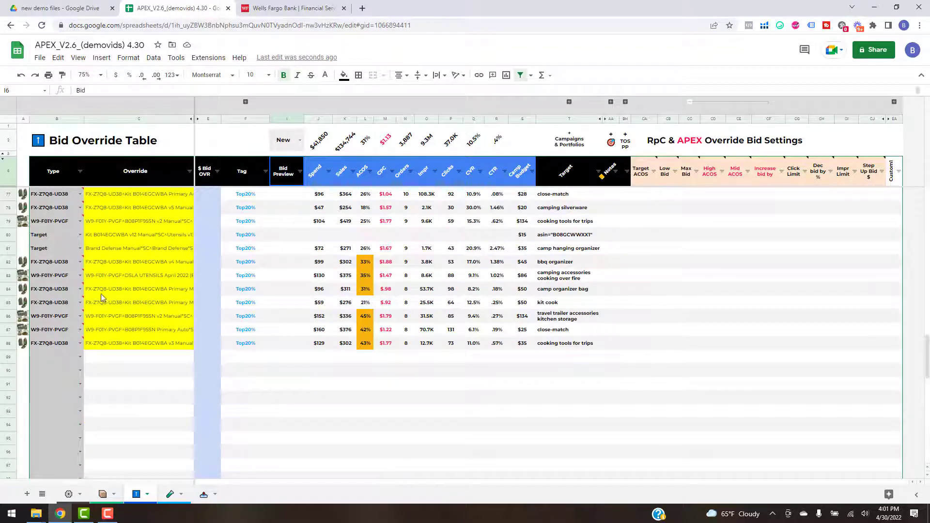
{"action": "scroll", "coordinate": [127, 308], "scroll_direction": "up", "scroll_amount": 20}
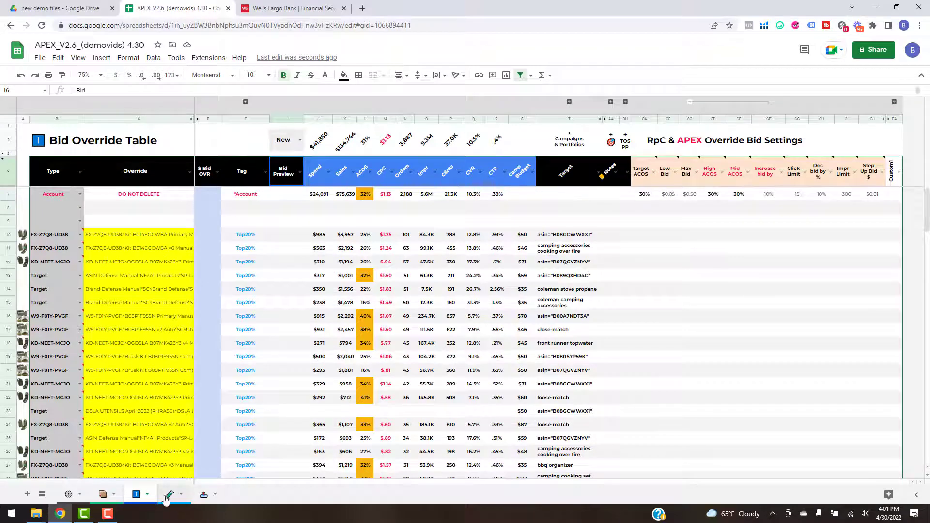
Step: Copy the Defense portfolio's ID from the Portfolio List in APEX Labs into the first Portfolio Quick Sort cell
{"action": "left_click", "coordinate": [168, 495]}
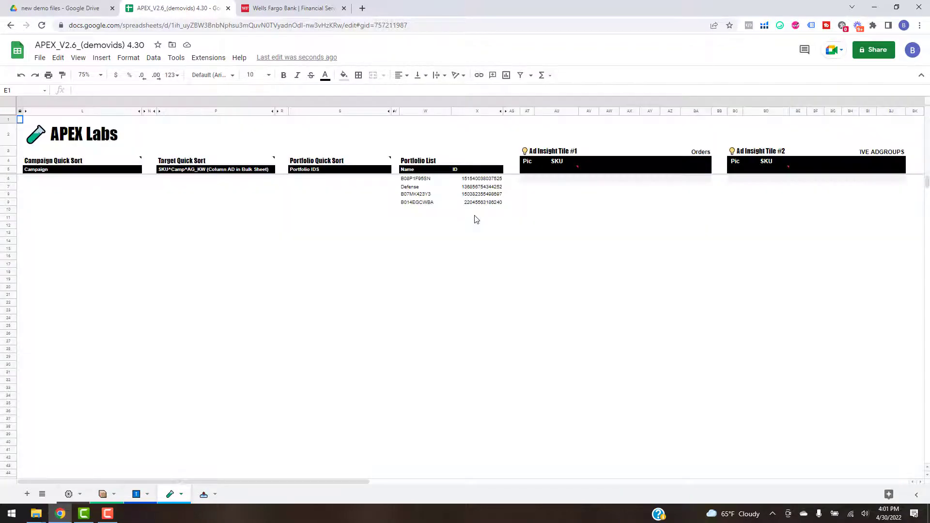
{"action": "left_click", "coordinate": [494, 188]}
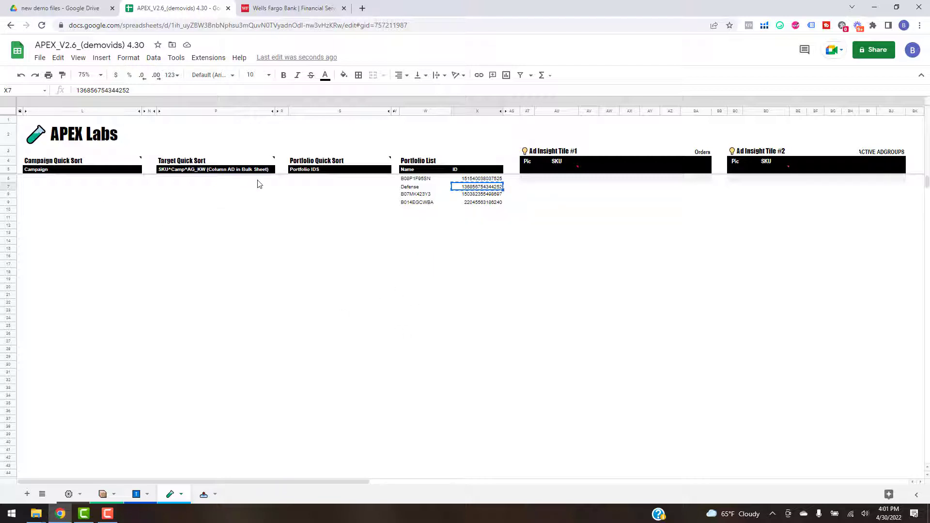
{"action": "left_click", "coordinate": [347, 180]}
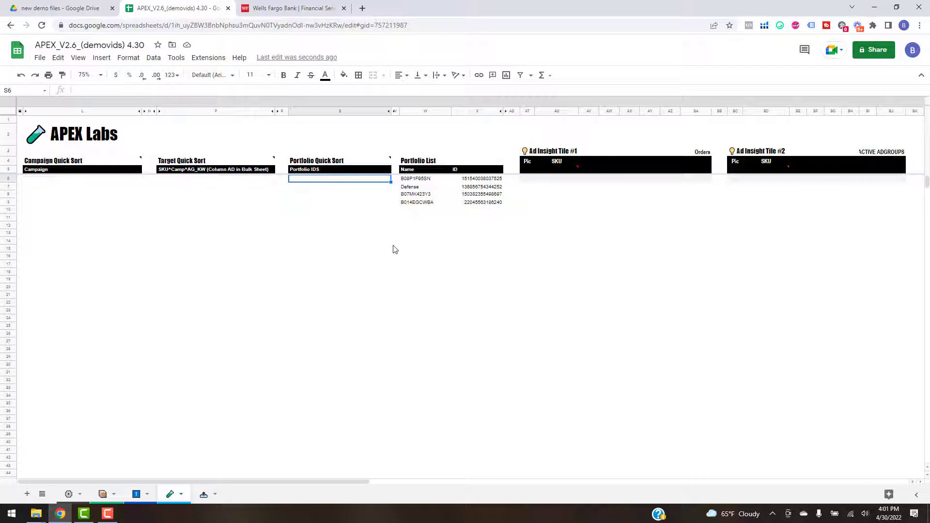
{"action": "key", "text": "ctrl+v"}
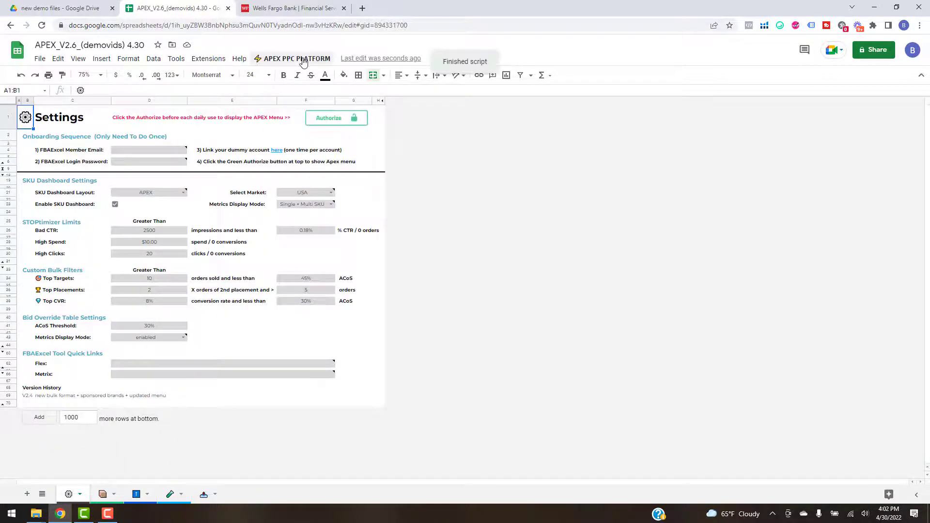
Step: Run the Labs Portfolio Quick Sort with Show On List to filter the bulk file by the listed portfolio ID
{"action": "left_click", "coordinate": [300, 58]}
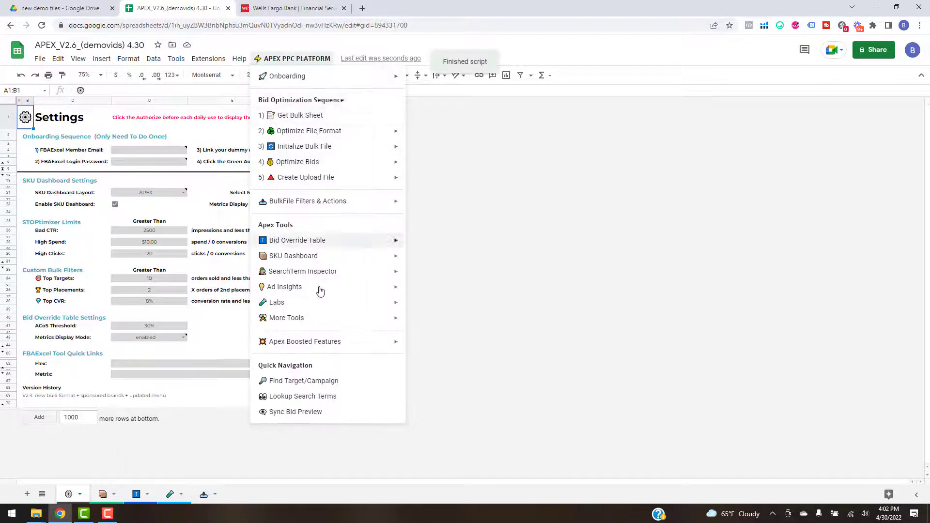
{"action": "mouse_move", "coordinate": [318, 302]}
{"action": "mouse_move", "coordinate": [494, 341]}
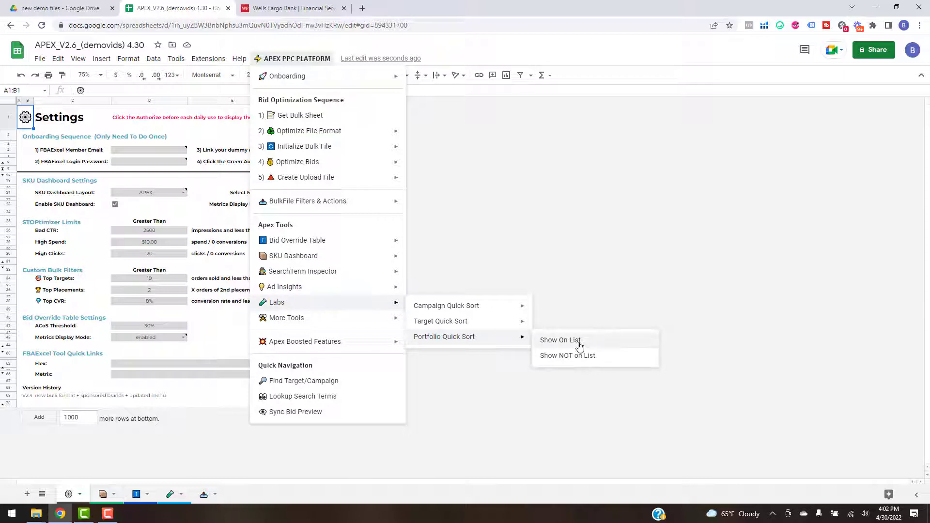
{"action": "left_click", "coordinate": [557, 341]}
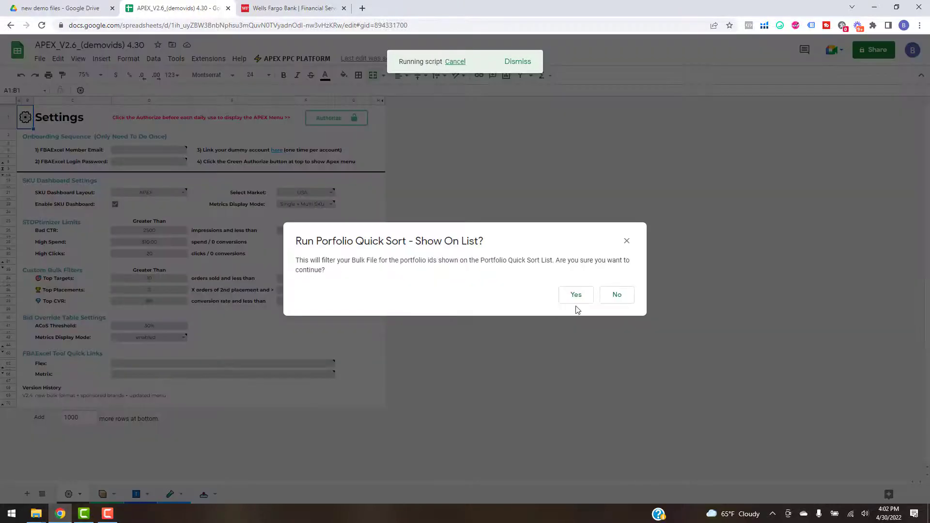
{"action": "left_click", "coordinate": [576, 300]}
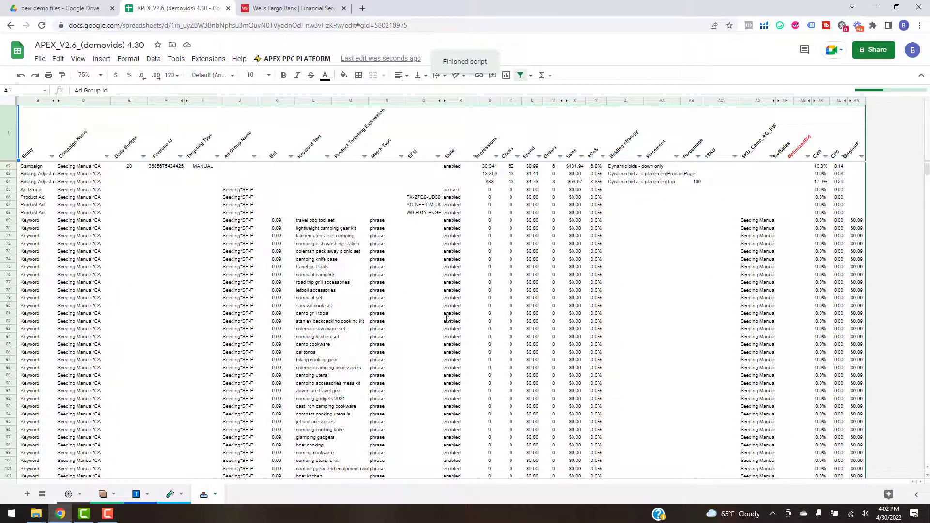
{"action": "mouse_move", "coordinate": [928, 169]}
{"action": "left_mouse_down"}
{"action": "mouse_move", "coordinate": [927, 353]}
{"action": "mouse_move", "coordinate": [927, 170]}
{"action": "left_mouse_up"}
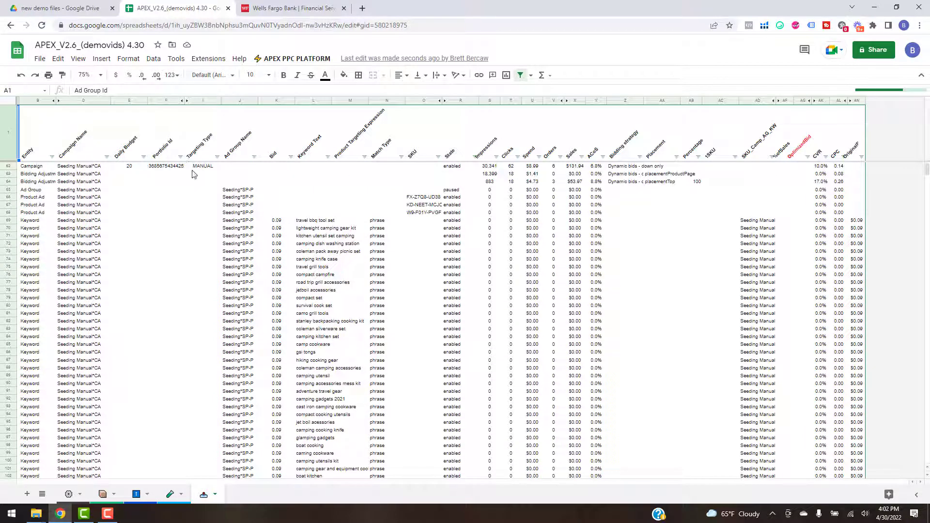
Step: Copy the campaign's portfolio ID from bulk file row 62 into row 8 of the Bid Override Table and set its Type to Portfolio
{"action": "left_click", "coordinate": [166, 166]}
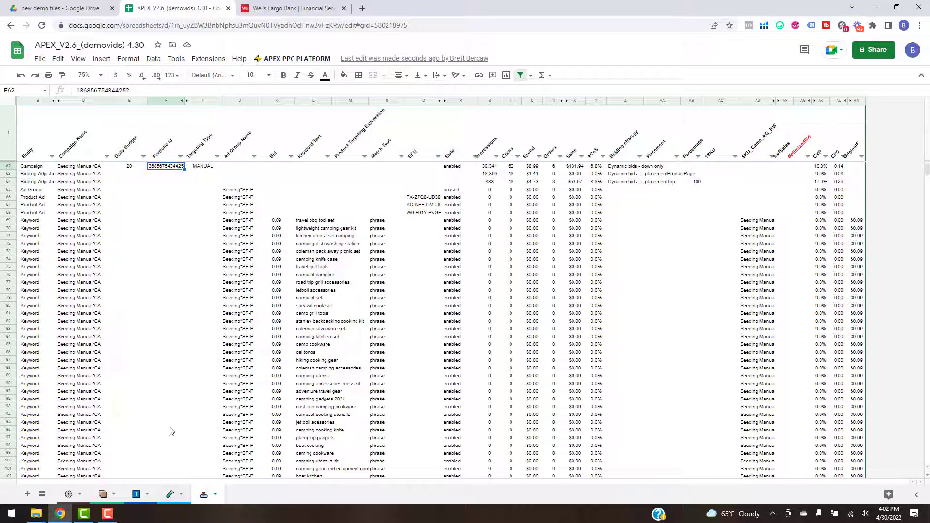
{"action": "left_click", "coordinate": [138, 501]}
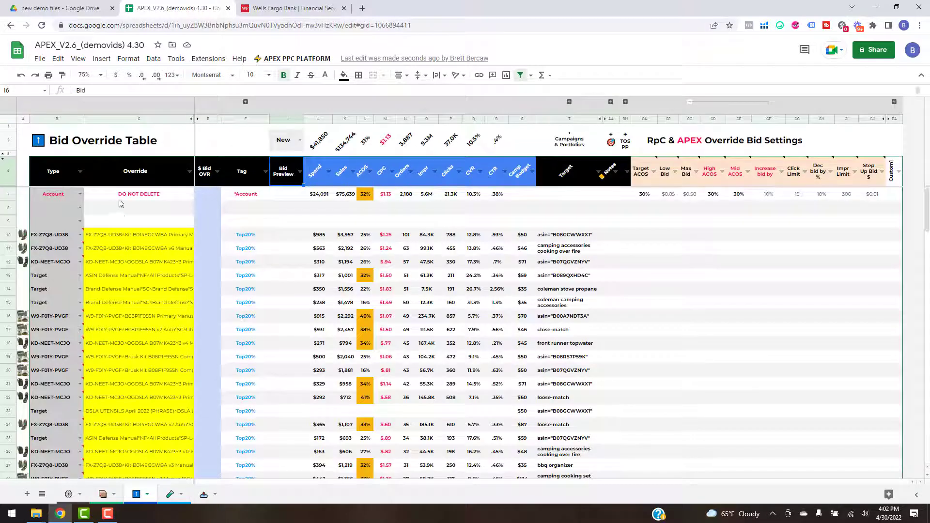
{"action": "left_click", "coordinate": [191, 211]}
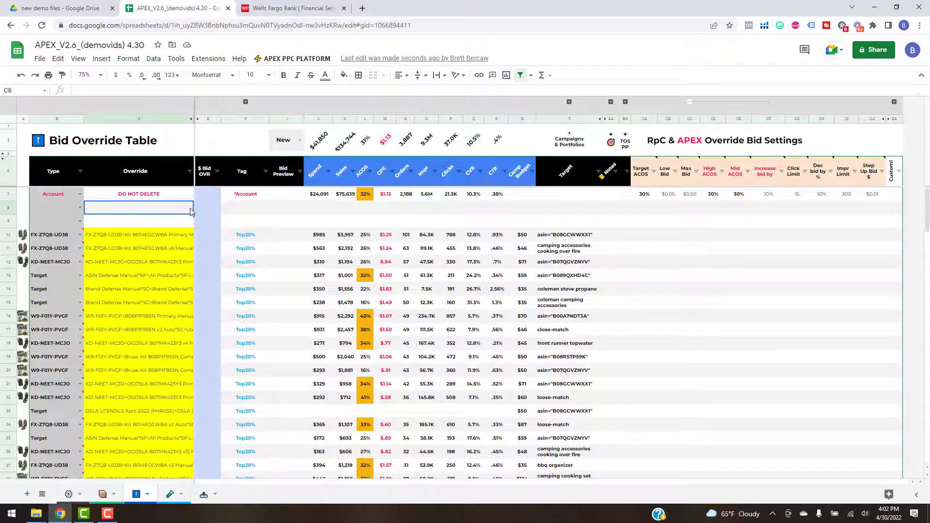
{"action": "key", "text": "ctrl+v"}
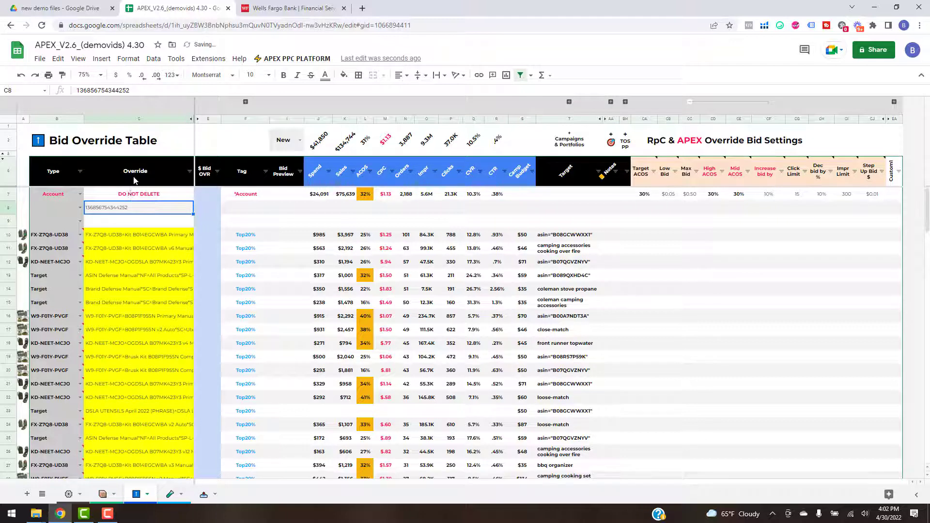
{"action": "left_click", "coordinate": [80, 212]}
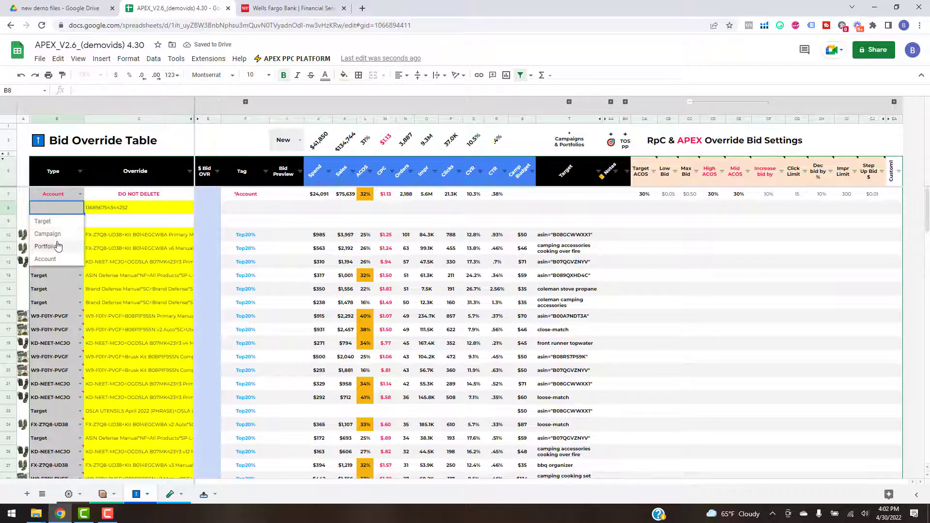
{"action": "left_click", "coordinate": [73, 246]}
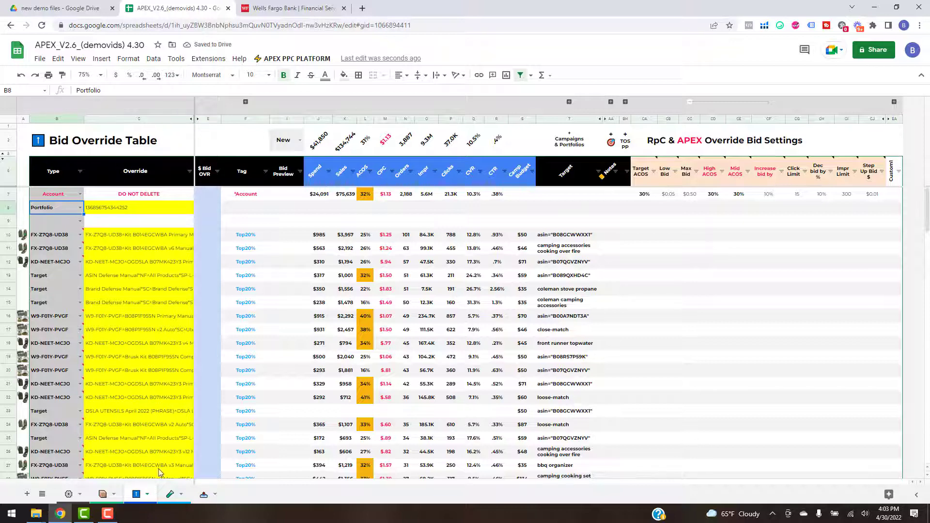
Step: Check the Defense portfolio's ID in the Portfolio List on the APEX Labs sheet
{"action": "left_click", "coordinate": [171, 497]}
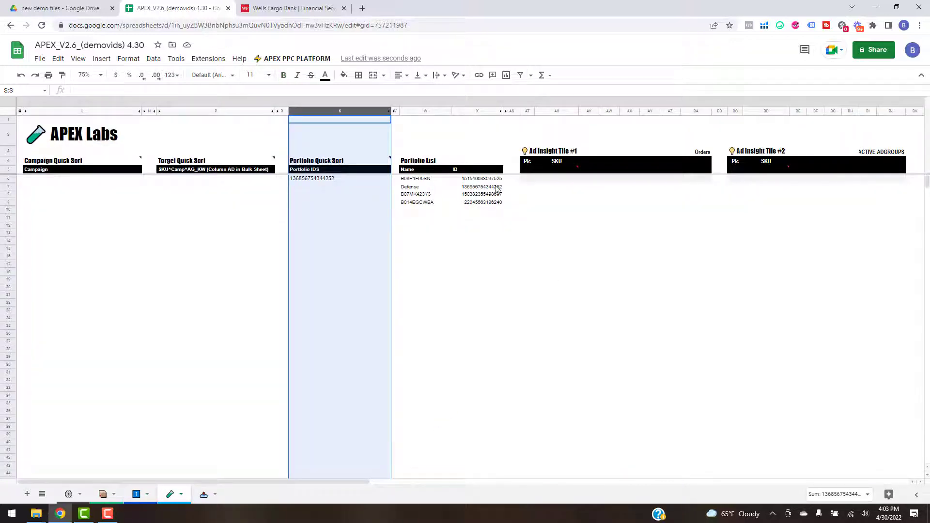
{"action": "left_click", "coordinate": [488, 187]}
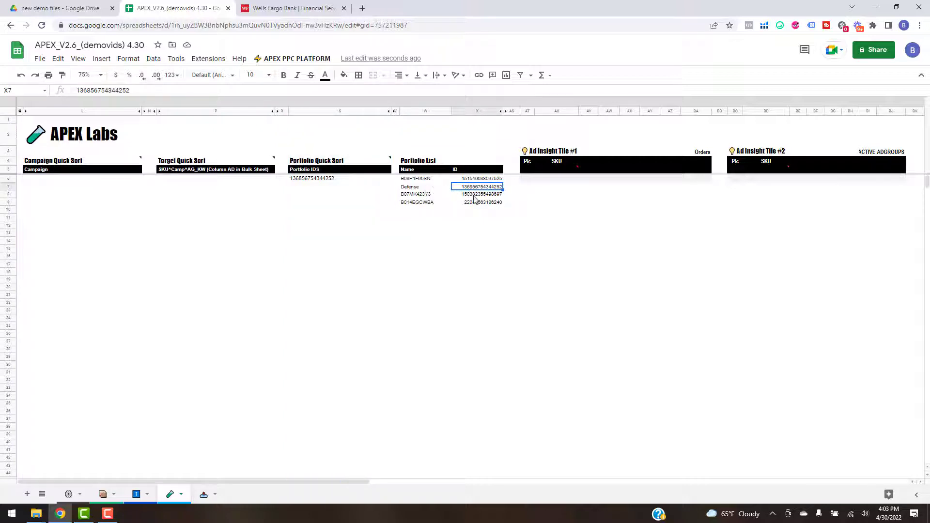
Step: Copy the B07MK423Y3 portfolio's ID from the Portfolio List into the Override cell of row 9 in the Bid Override Table
{"action": "left_click", "coordinate": [474, 195]}
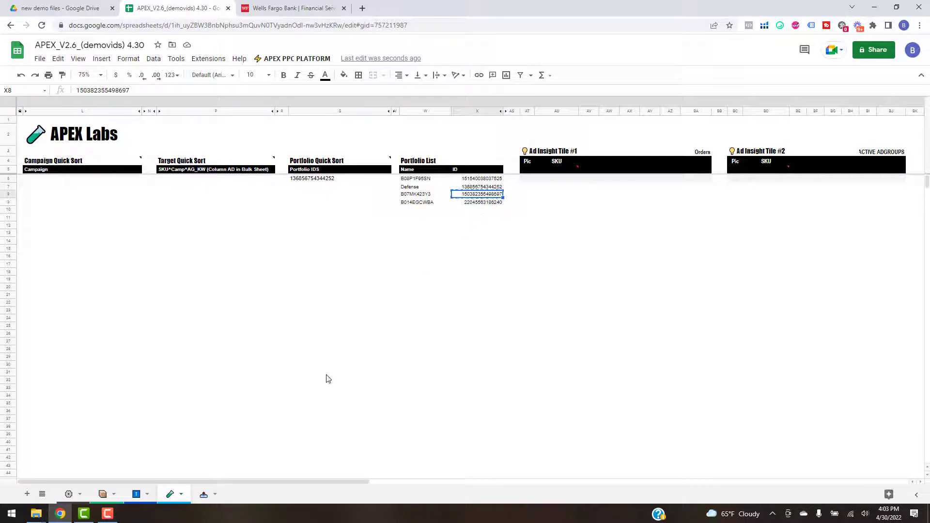
{"action": "left_click", "coordinate": [136, 496]}
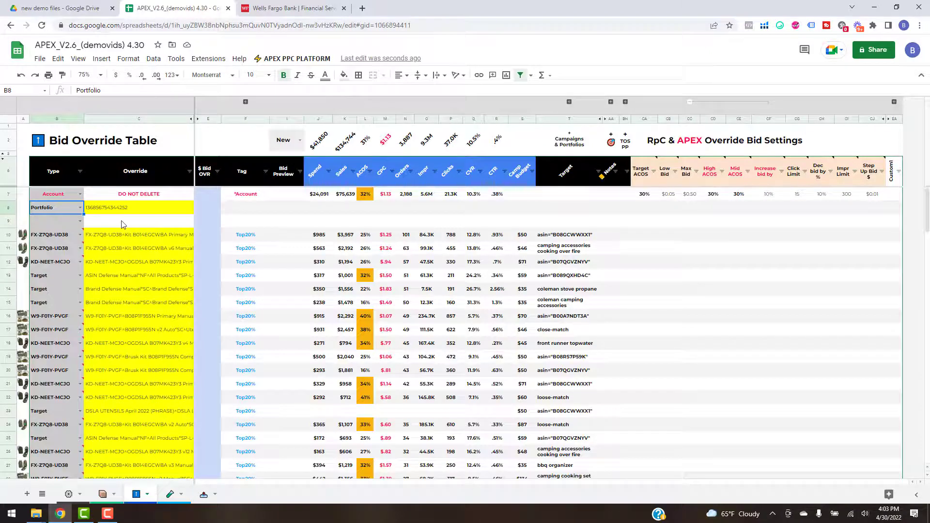
{"action": "left_click", "coordinate": [122, 223]}
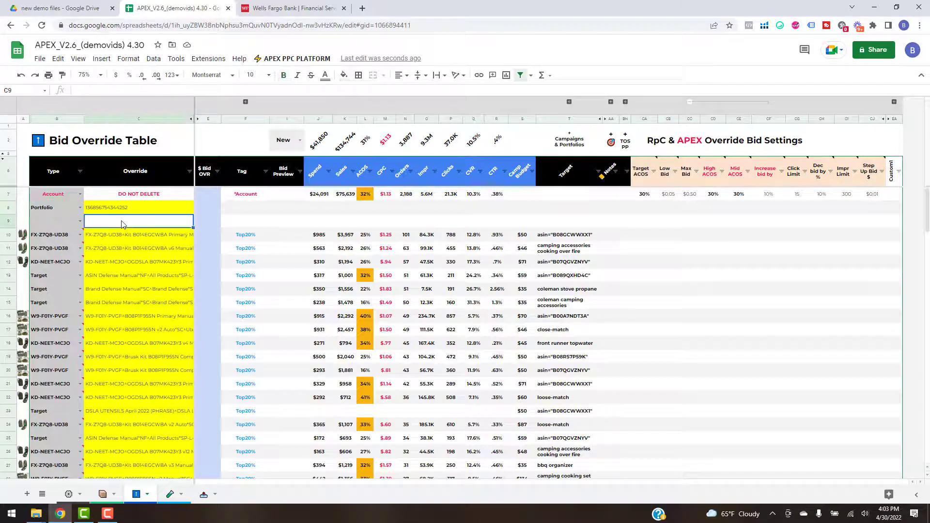
{"action": "key", "text": "ctrl+v"}
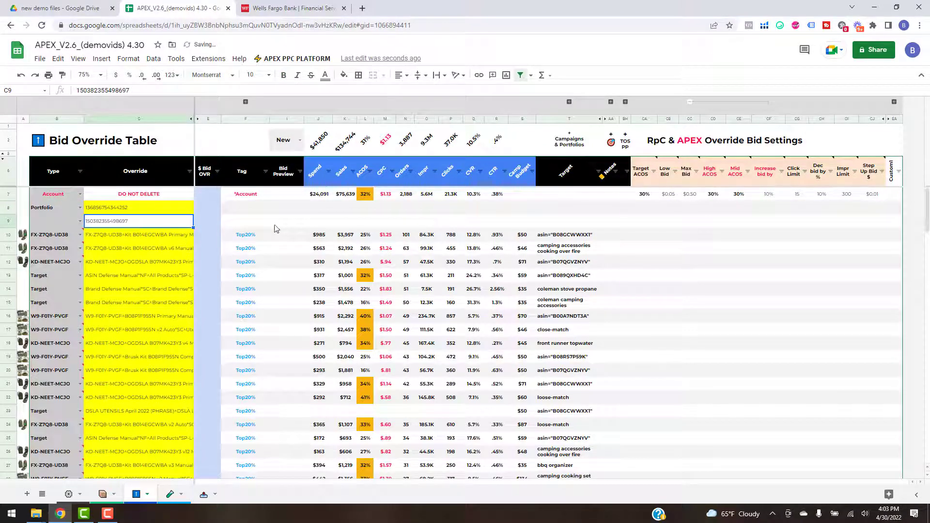
Step: Tag row 9 as Branded and row 8 as Defensive, and set row 9's Type to Portfolio
{"action": "left_click", "coordinate": [248, 226]}
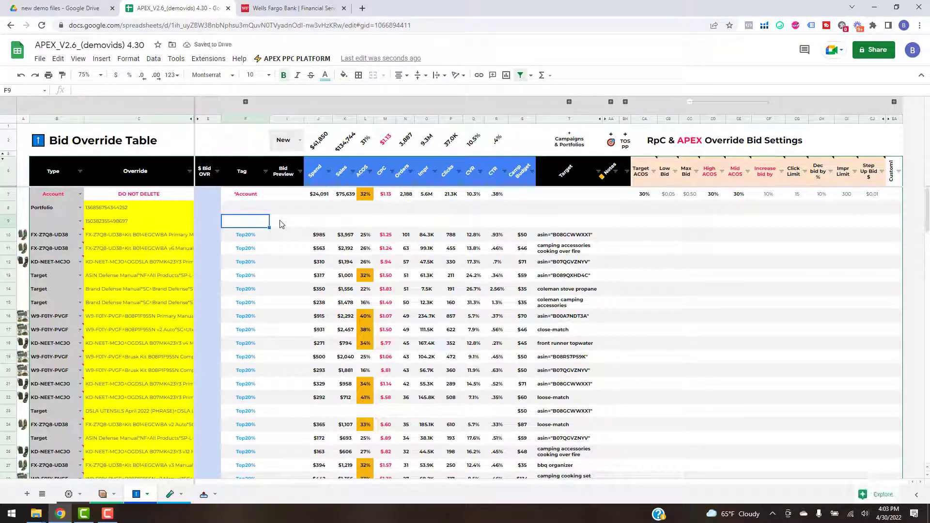
{"action": "type", "text": "Branded"}
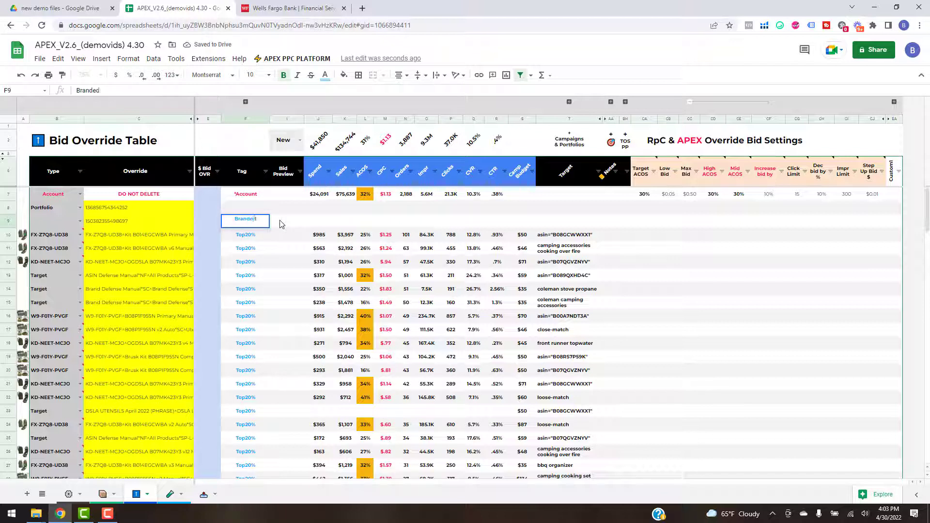
{"action": "key", "text": "Up"}
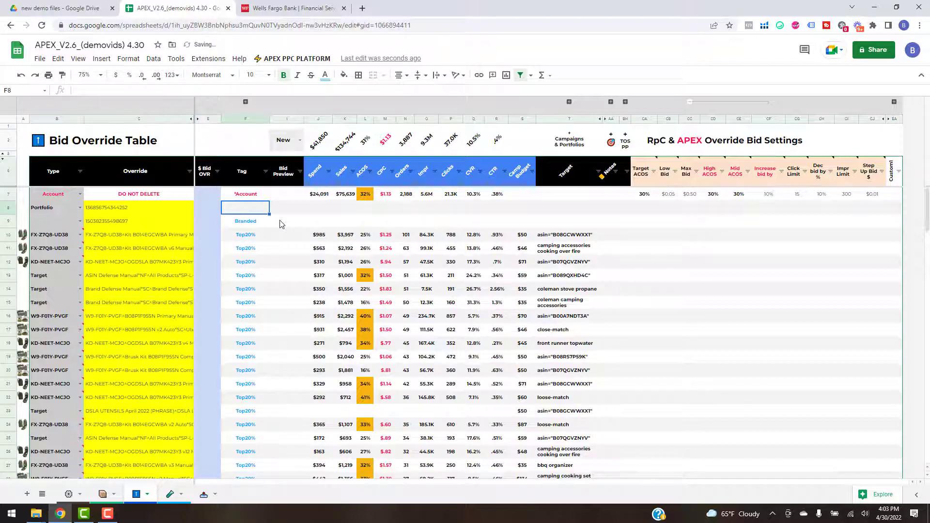
{"action": "type", "text": "Defensi"}
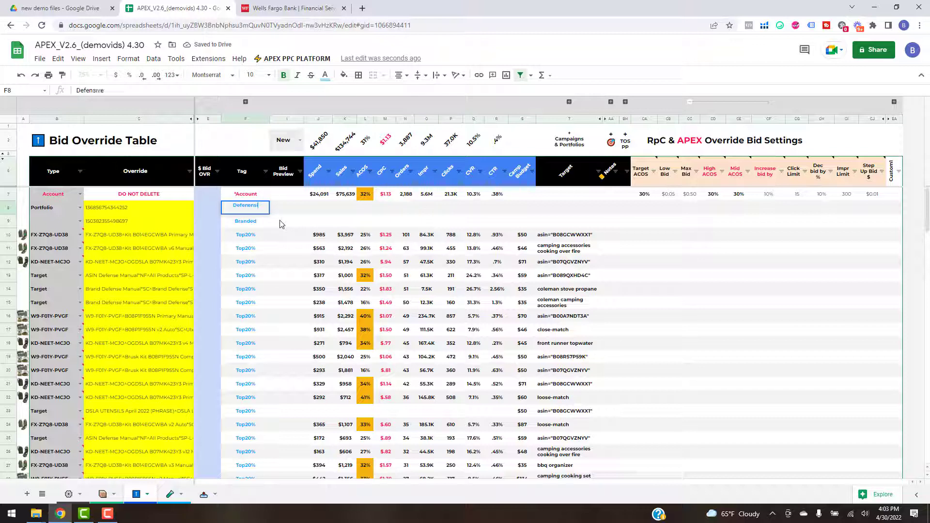
{"action": "key", "text": "Return"}
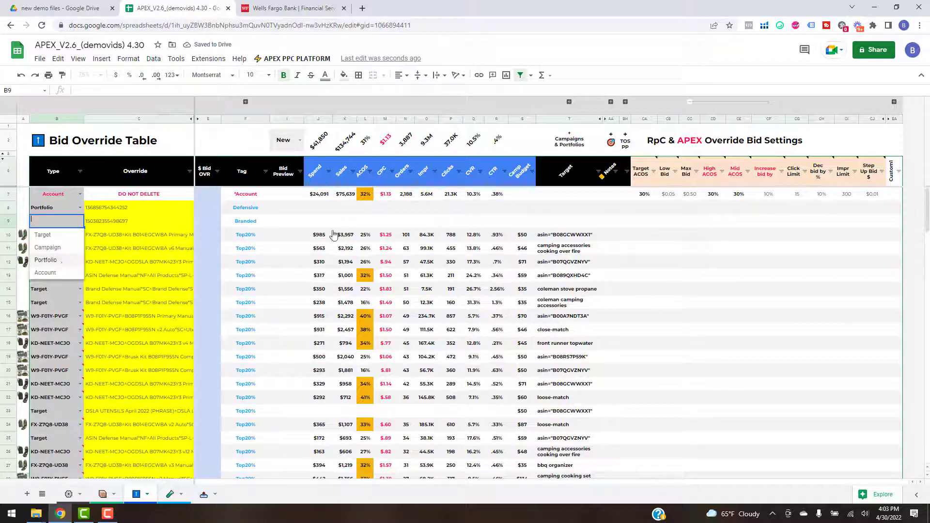
{"action": "left_click", "coordinate": [57, 264]}
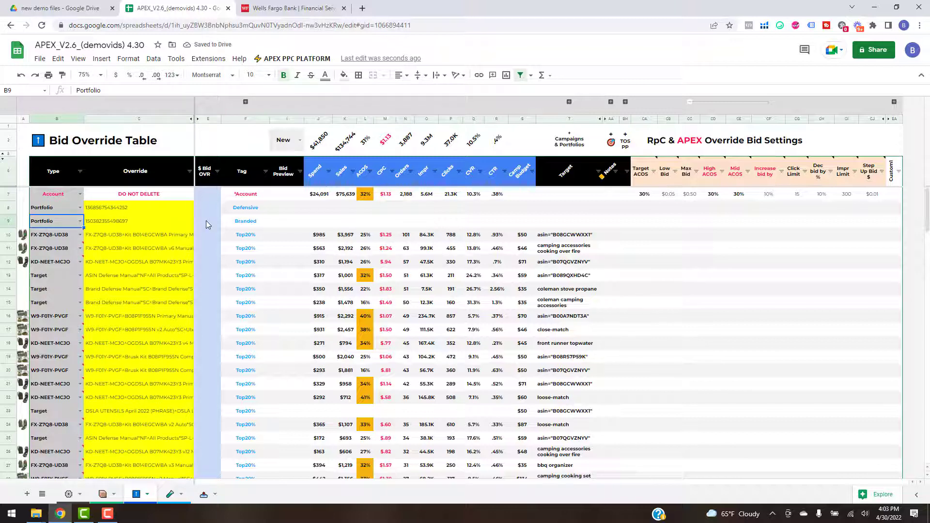
Step: Sync the Bid Override Table metrics, including the TOS and Product Pages placement data and the bid preview refresh
{"action": "left_click", "coordinate": [206, 220]}
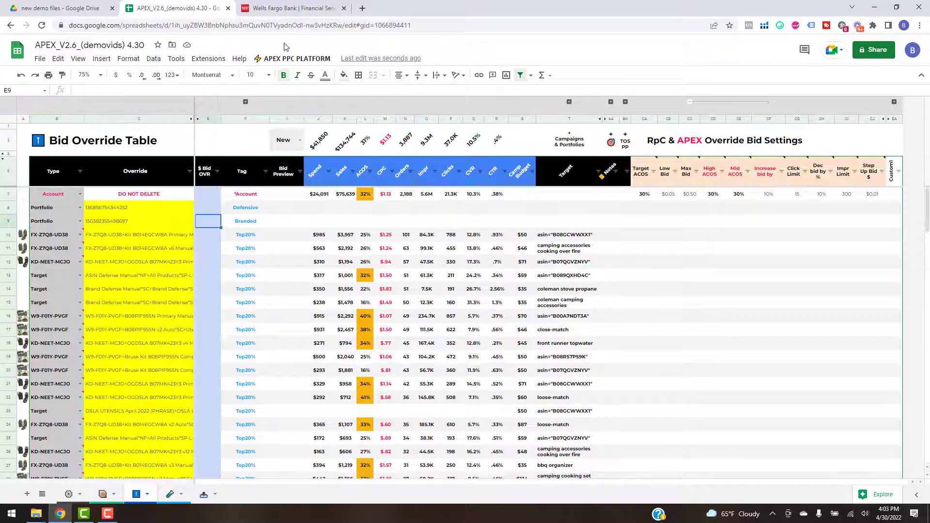
{"action": "left_click", "coordinate": [297, 58]}
{"action": "mouse_move", "coordinate": [315, 240]}
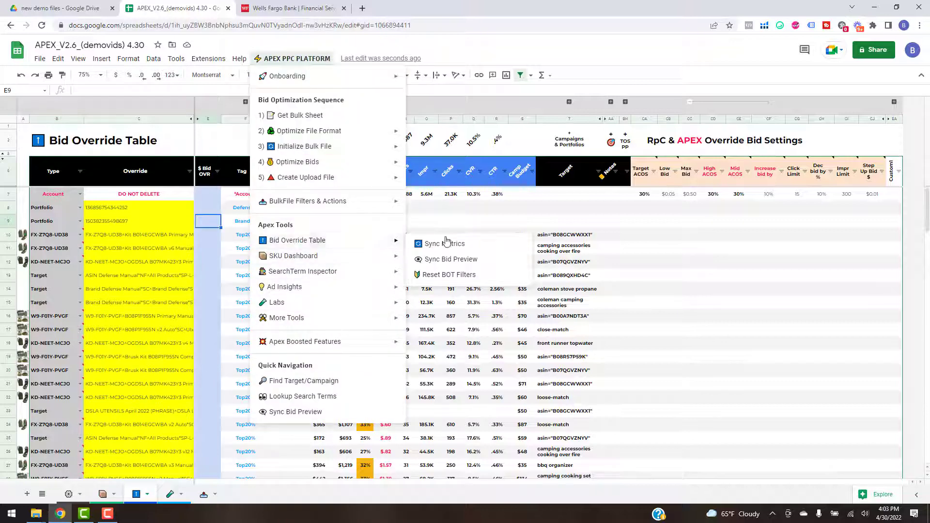
{"action": "left_click", "coordinate": [444, 243]}
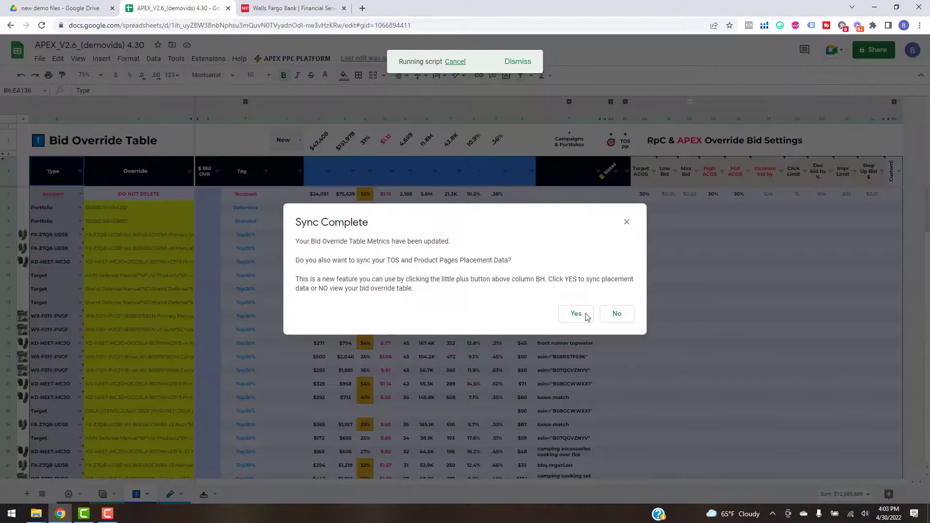
{"action": "left_click", "coordinate": [576, 315]}
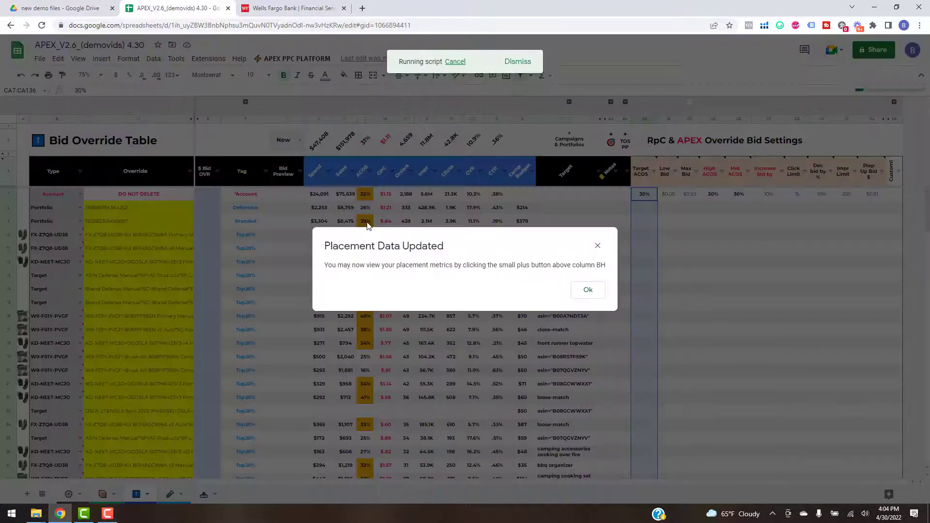
{"action": "left_click", "coordinate": [587, 292]}
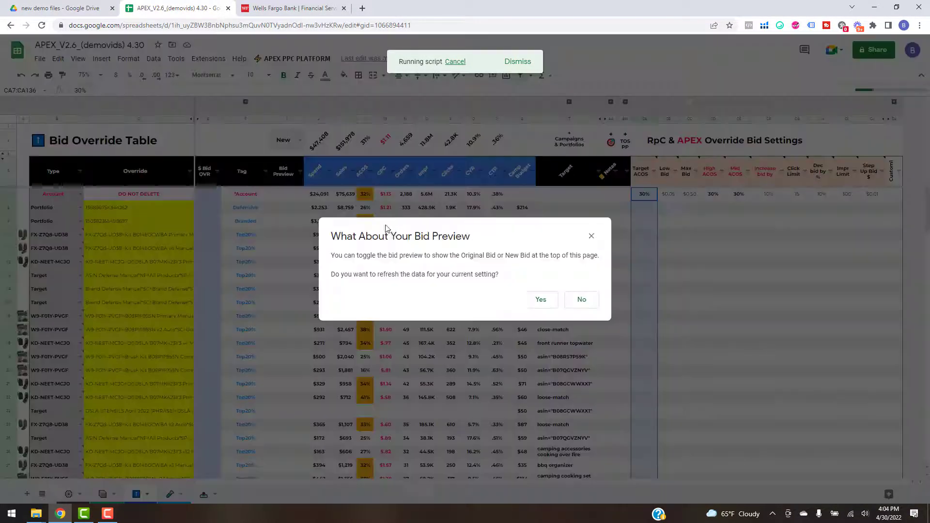
{"action": "left_click", "coordinate": [530, 300]}
{"action": "left_click", "coordinate": [525, 296]}
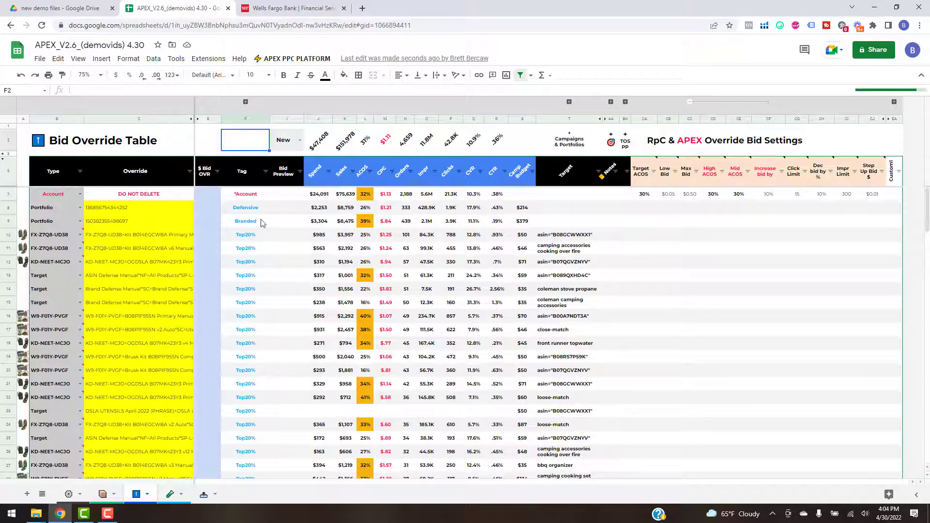
Step: Swap the tags of the two portfolio rows, making row 9 Defensive and row 8 Branded
{"action": "left_click", "coordinate": [212, 219]}
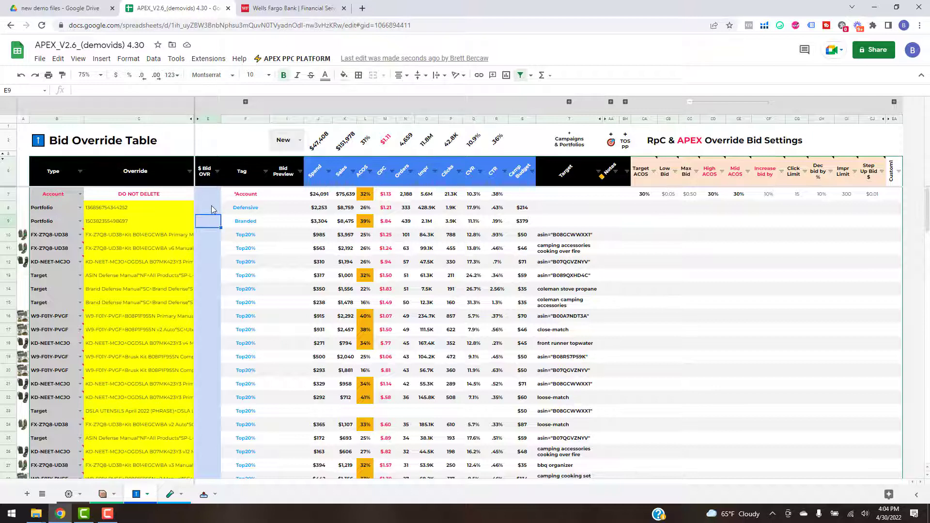
{"action": "left_click", "coordinate": [256, 209]}
{"action": "key", "text": "ctrl+c"}
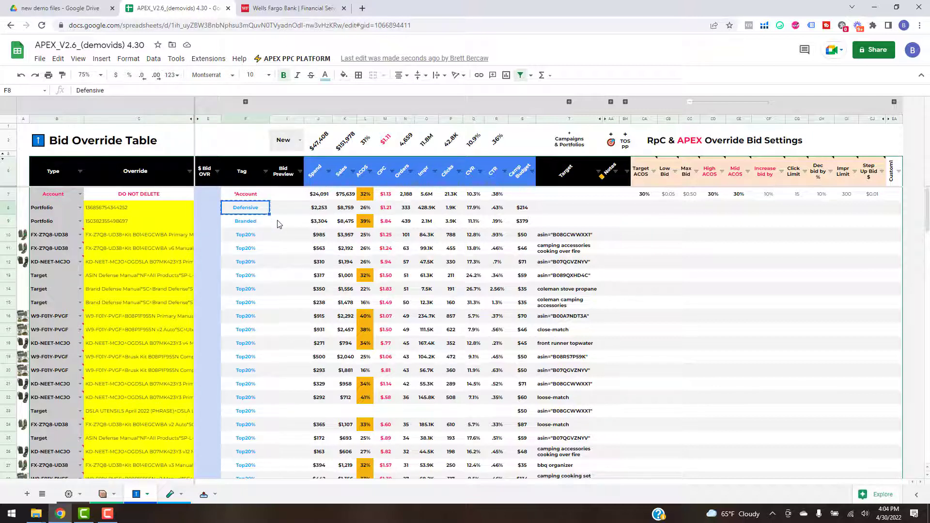
{"action": "left_click", "coordinate": [244, 225]}
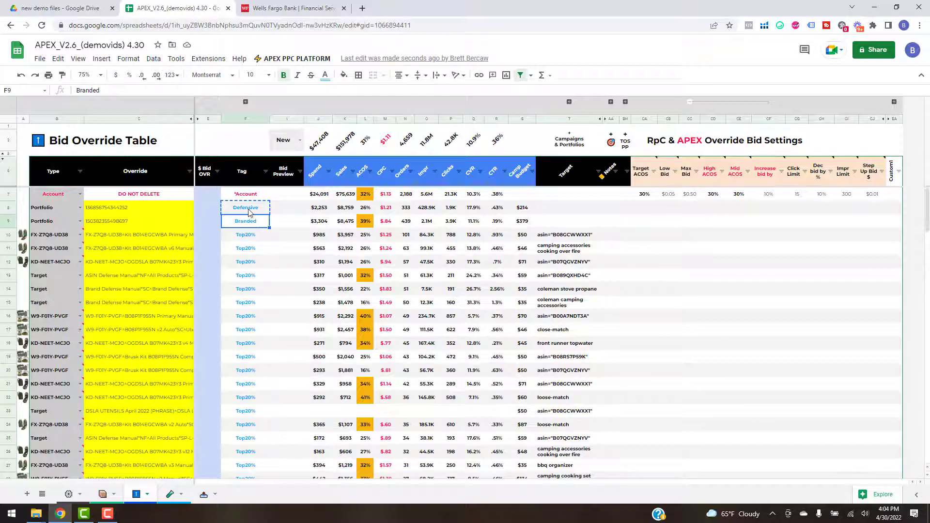
{"action": "key", "text": "ctrl+v"}
{"action": "left_click", "coordinate": [261, 211]}
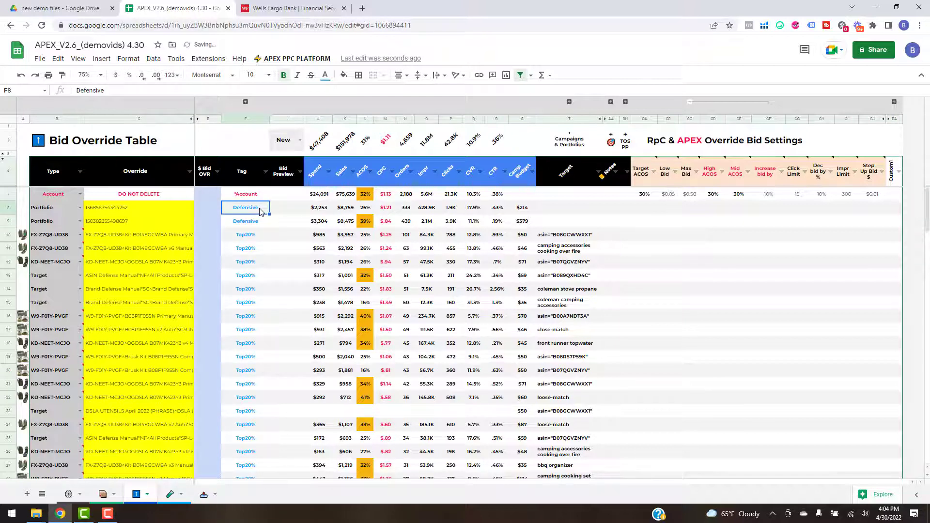
{"action": "type", "text": "Branded"}
{"action": "key", "text": "Return"}
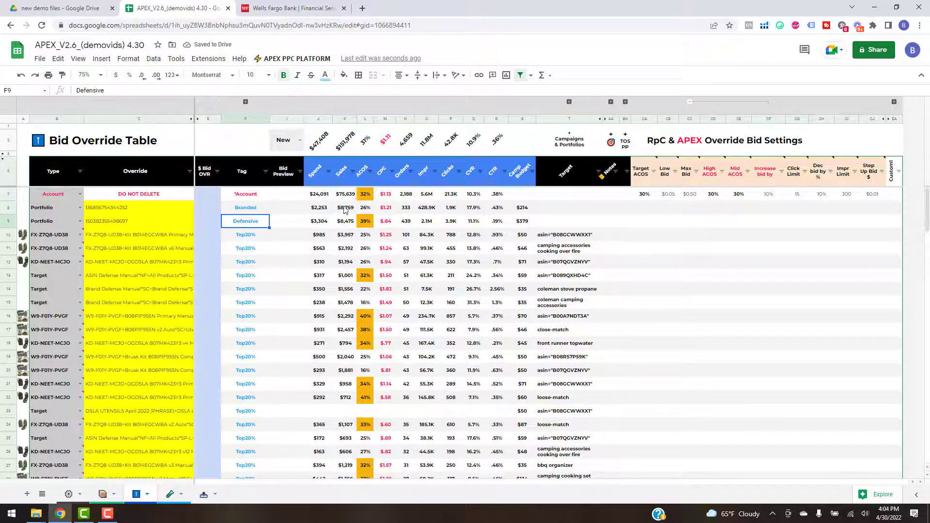
Step: Set the $ Bid OVR of the Branded portfolio in row 8 to $2.00
{"action": "left_click", "coordinate": [218, 209]}
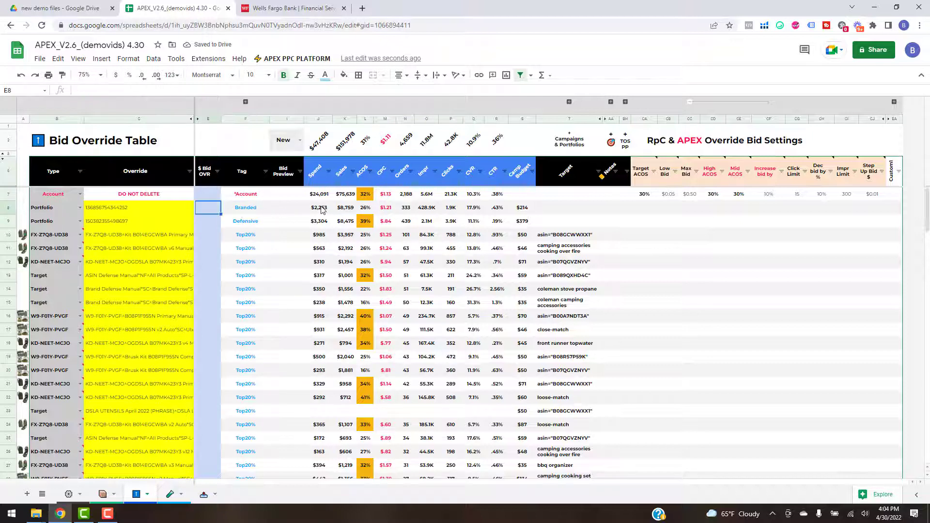
{"action": "type", "text": "2"}
{"action": "key", "text": "Return"}
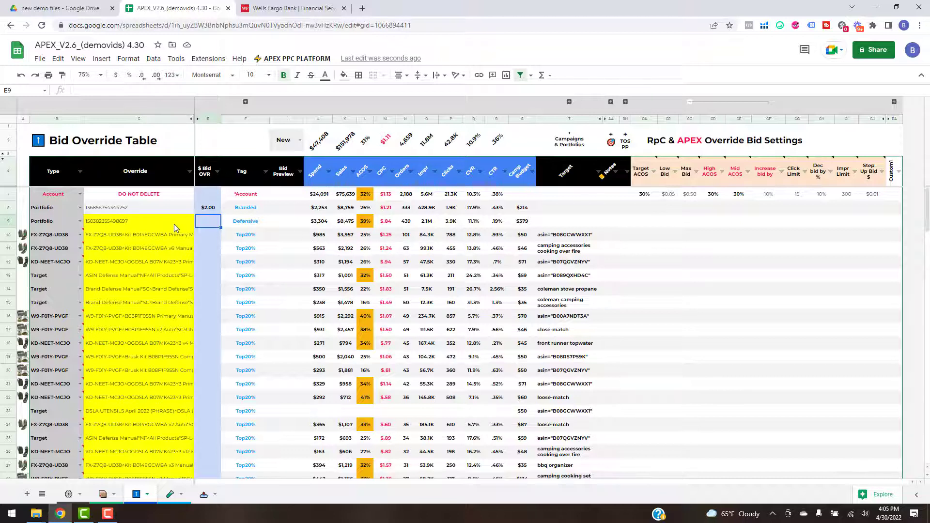
Step: Fill the account row's bid settings, from Target ACOS to Step Up Bid, down through row 88
{"action": "left_click", "coordinate": [642, 197]}
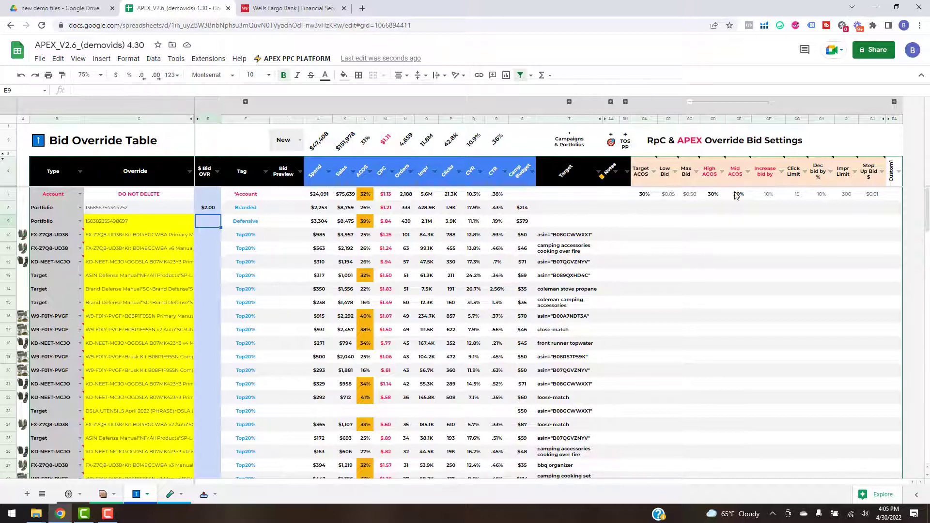
{"action": "left_click", "coordinate": [879, 198], "text": "shift"}
{"action": "left_click_drag", "start_coordinate": [886, 201], "coordinate": [854, 268]}
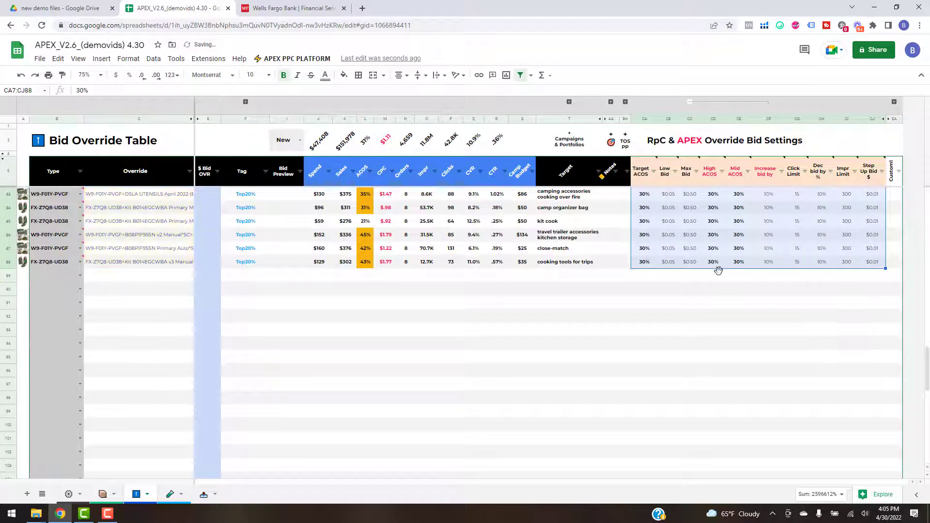
{"action": "scroll", "coordinate": [926, 368], "scroll_direction": "up", "scroll_amount": 1}
{"action": "left_click_drag", "start_coordinate": [926, 368], "coordinate": [929, 139]}
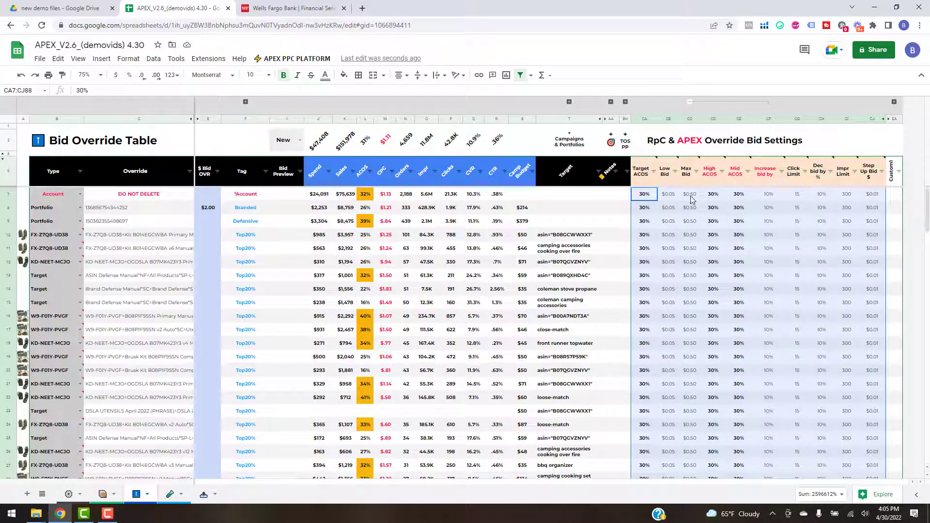
Step: Set the Max Bid to $2.00 for the account row and the override rows below it
{"action": "key", "text": "Right"}
{"action": "key", "text": "Right"}
{"action": "type", "text": "2"}
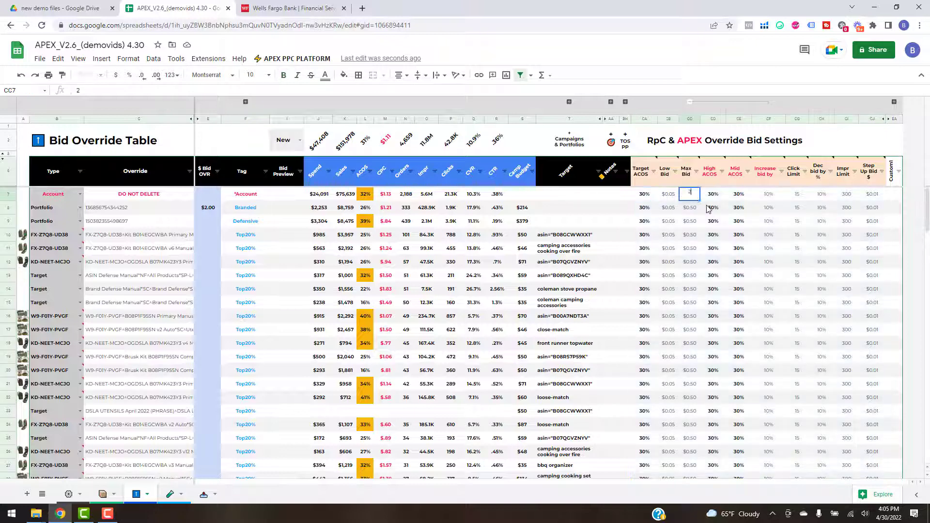
{"action": "key", "text": "ctrl+Return"}
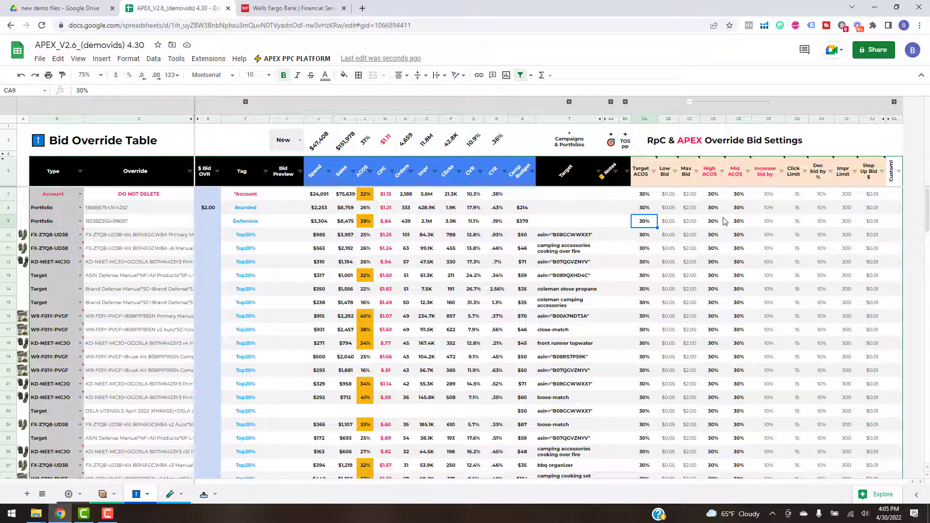
Step: Set the Target ACOS, High ACOS and Mid ACOS of the Defensive portfolio in row 9 to 35%
{"action": "type", "text": "35"}
{"action": "left_click", "coordinate": [712, 221]}
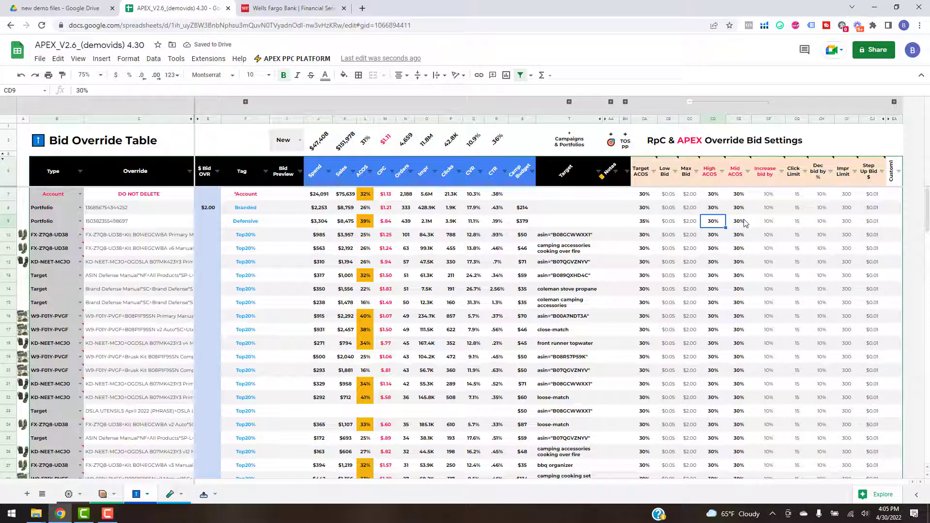
{"action": "type", "text": "35"}
{"action": "key", "text": "Tab"}
{"action": "type", "text": "35"}
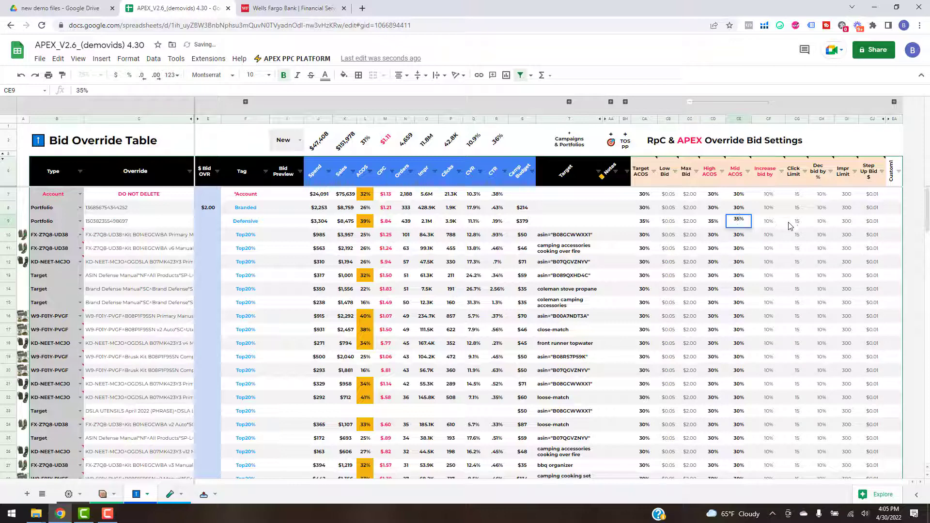
{"action": "left_click", "coordinate": [797, 262]}
Step: Set the Increase by value of the Defensive portfolio in row 9 to 20%
{"action": "left_click", "coordinate": [768, 226]}
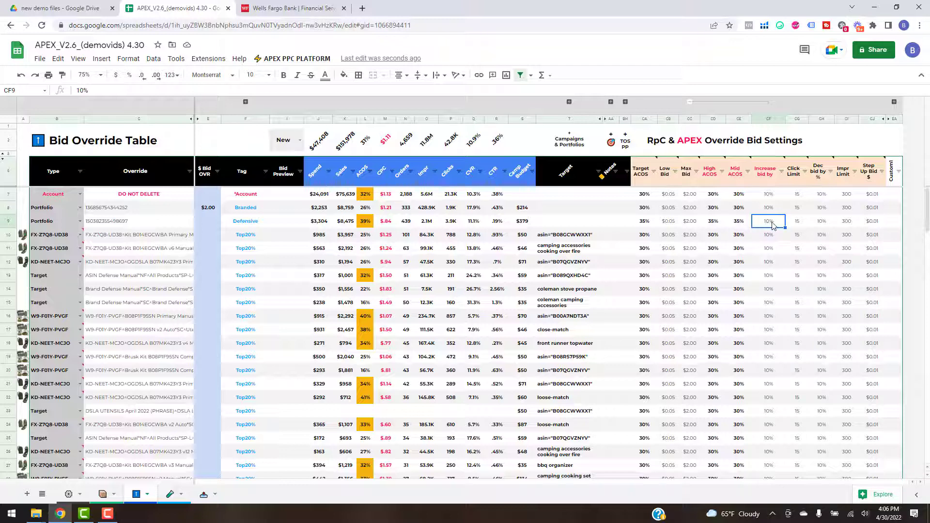
{"action": "type", "text": "20%"}
{"action": "key", "text": "Return"}
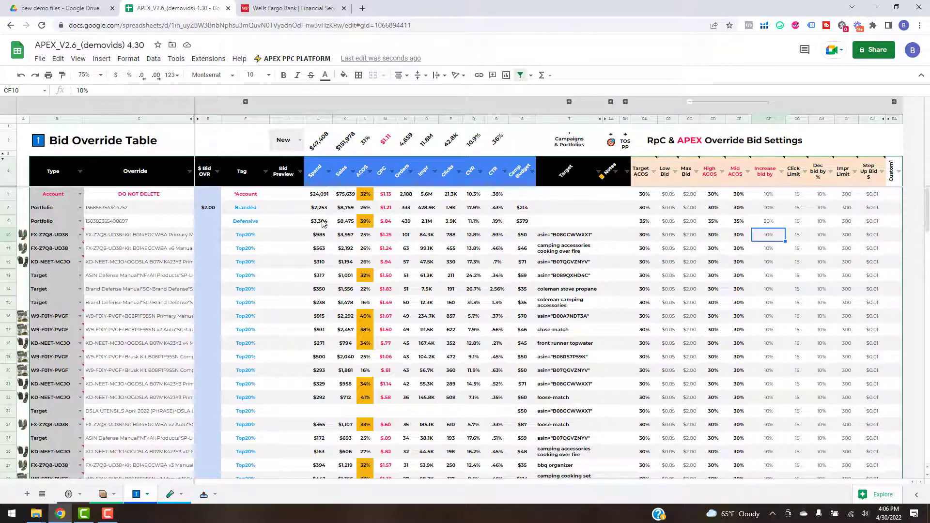
Step: Compare the Defensive row's bid settings with the Branded row's fixed bid override and bid settings
{"action": "left_click_drag", "start_coordinate": [654, 221], "coordinate": [876, 224]}
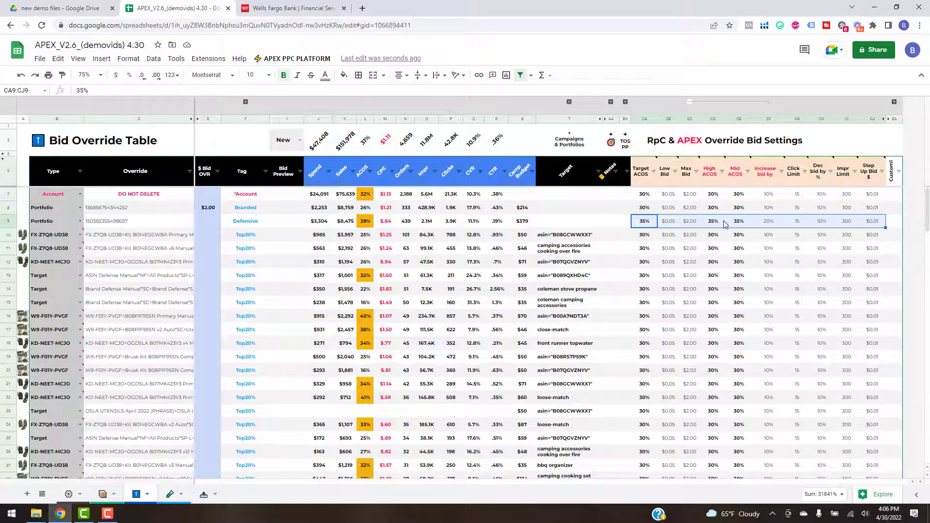
{"action": "left_click", "coordinate": [213, 210]}
{"action": "left_click", "coordinate": [654, 208]}
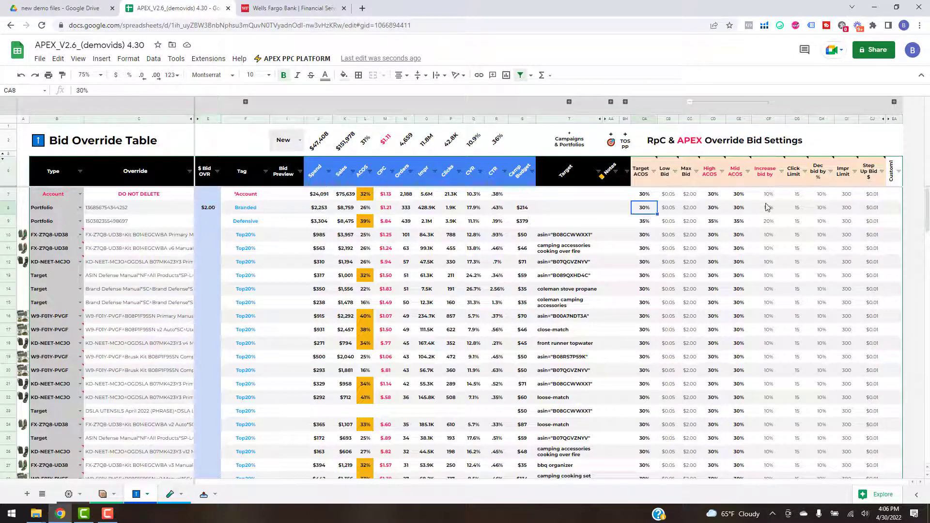
{"action": "key", "text": "ctrl+shift+Right"}
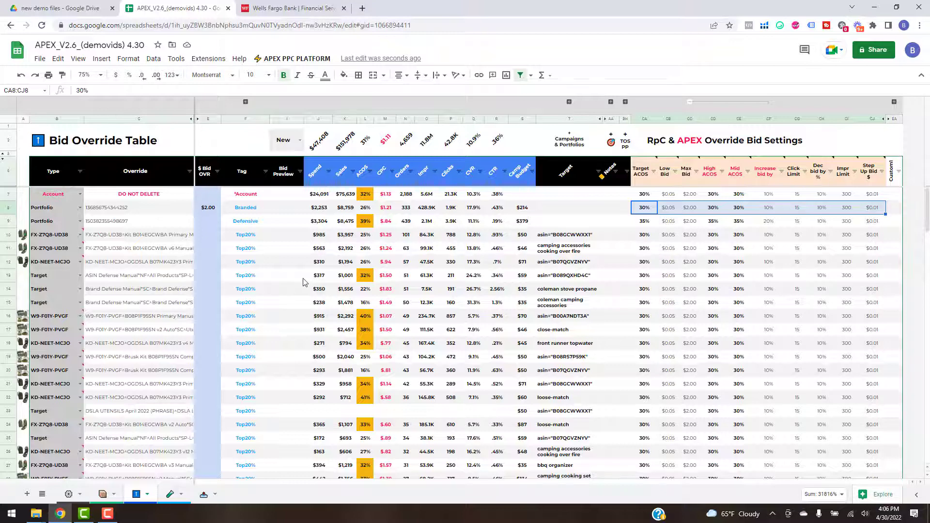
Step: Expand the hidden TOS and product page metrics columns, compare them with the targets' overall metrics, and collapse them again
{"action": "left_click", "coordinate": [203, 120]}
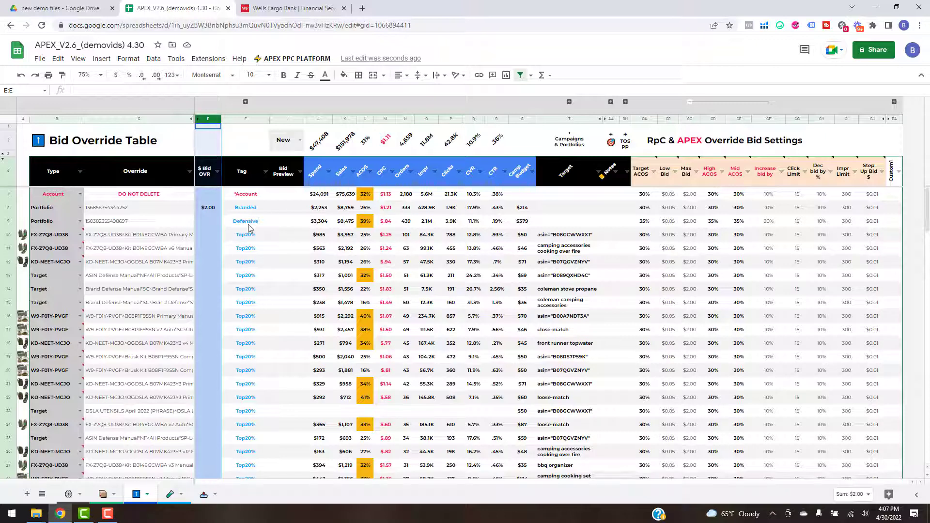
{"action": "left_click", "coordinate": [625, 102]}
{"action": "left_click", "coordinate": [626, 102]}
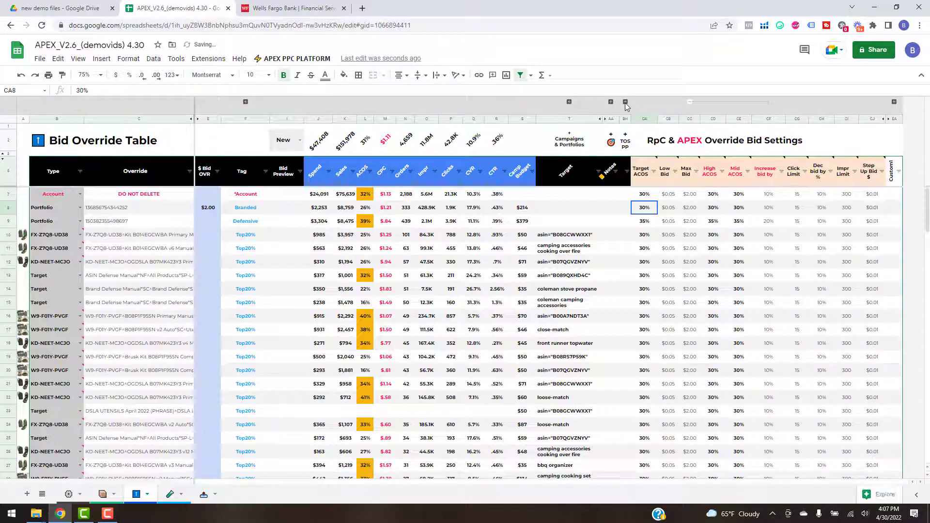
{"action": "key", "text": "ctrl+z"}
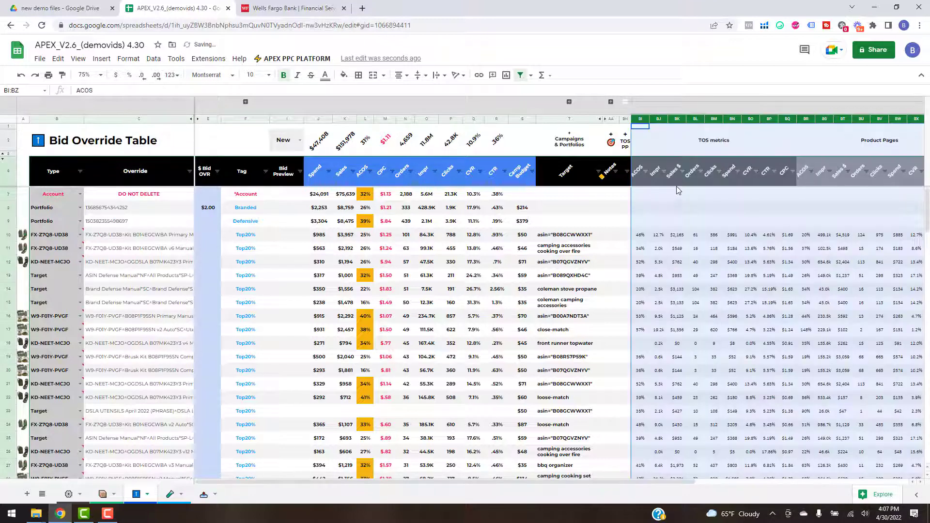
{"action": "left_click", "coordinate": [702, 294]}
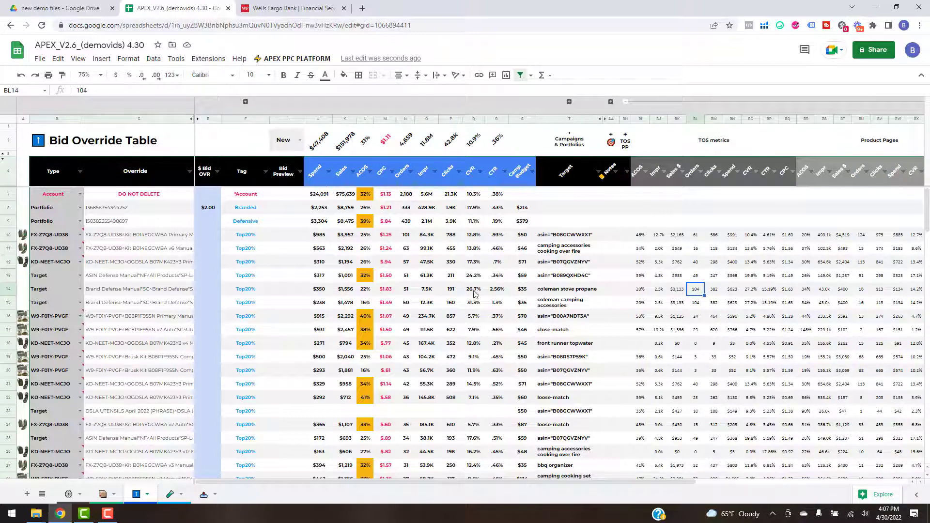
{"action": "left_click", "coordinate": [412, 277]}
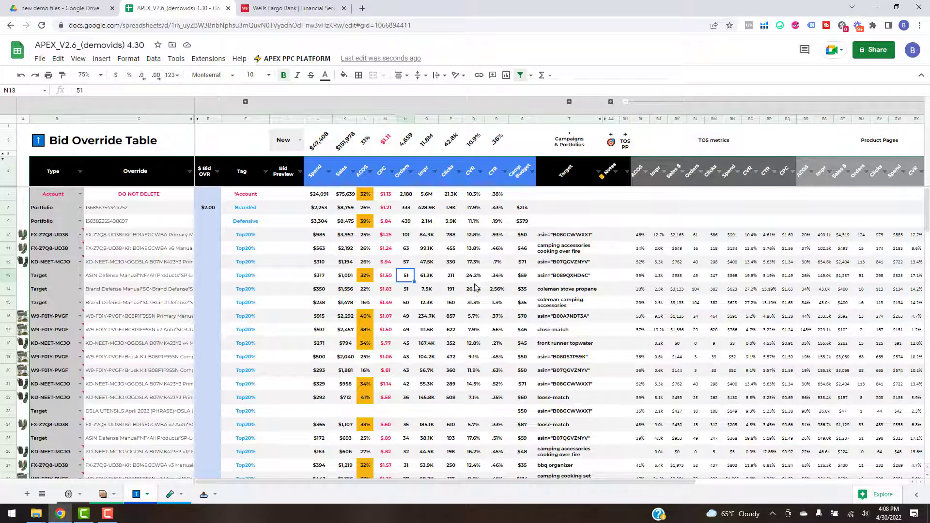
{"action": "left_click", "coordinate": [625, 102]}
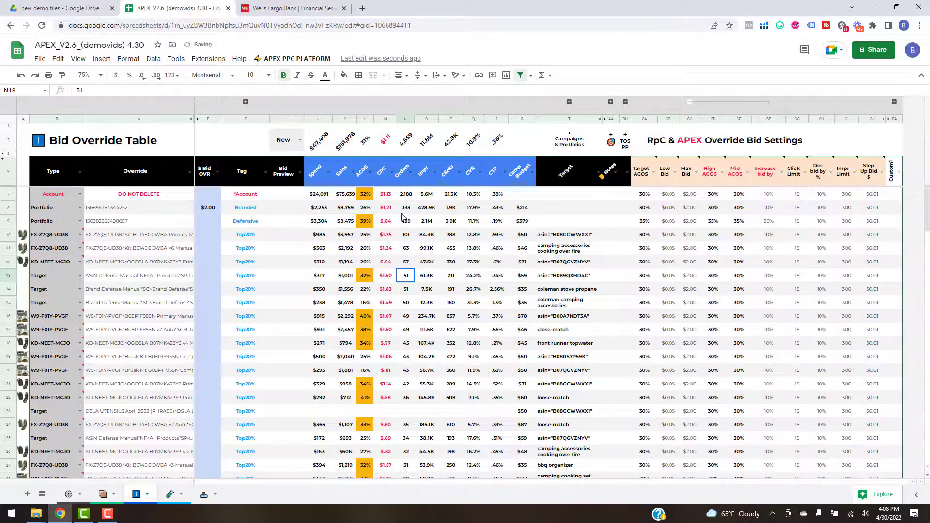
Step: Run the bid optimization with the Apex Bid method and confirm the update
{"action": "left_click", "coordinate": [300, 60]}
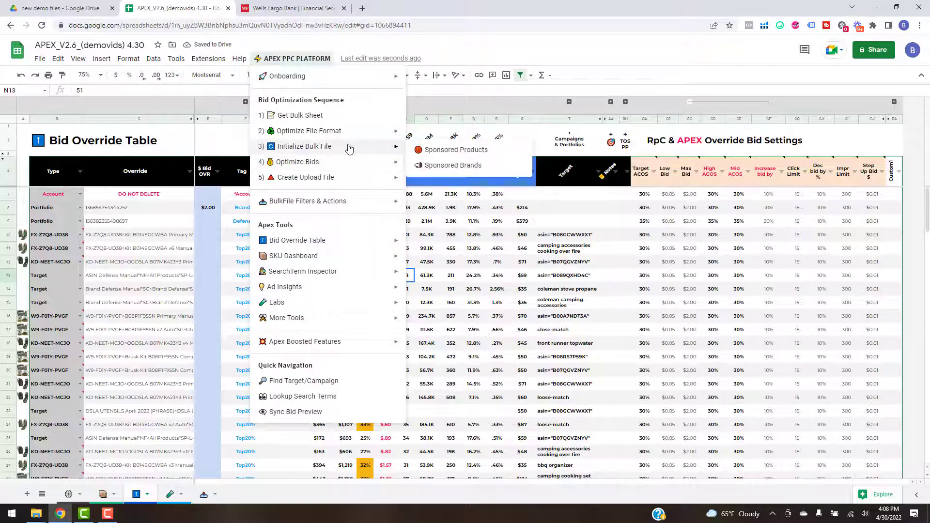
{"action": "mouse_move", "coordinate": [349, 161]}
{"action": "left_click", "coordinate": [422, 165]}
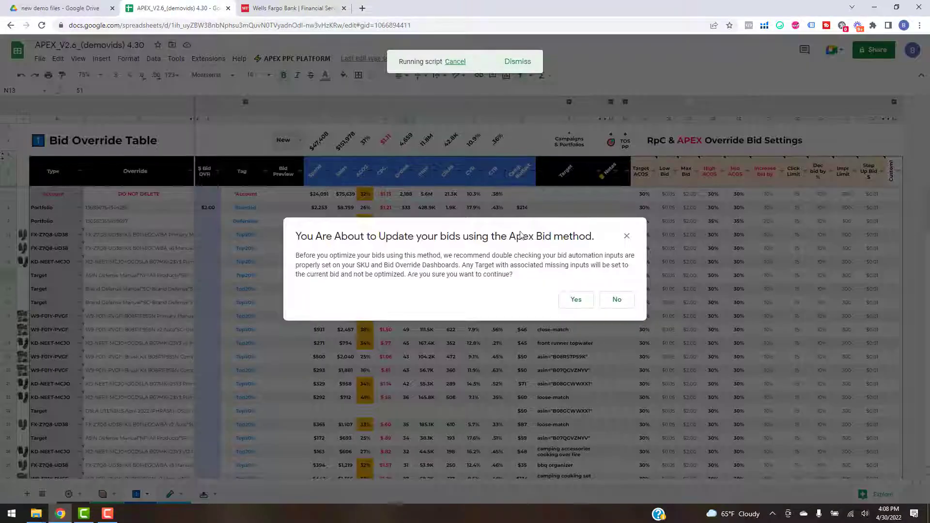
{"action": "left_click", "coordinate": [573, 305]}
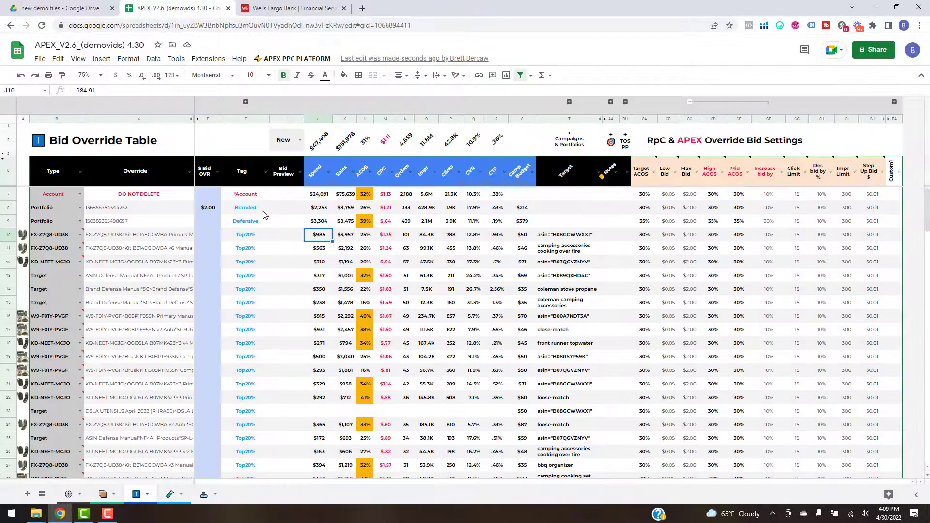
Step: Copy the Branded portfolio's ID from the Bid Override Table into the Portfolio Quick Sort list in APEX Labs
{"action": "left_click", "coordinate": [163, 209]}
{"action": "key", "text": "ctrl+c"}
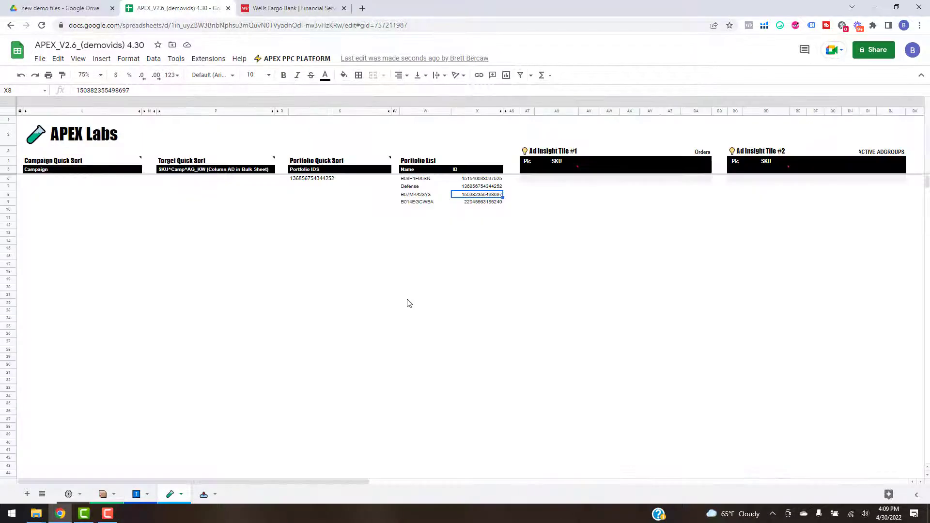
{"action": "left_click", "coordinate": [341, 179]}
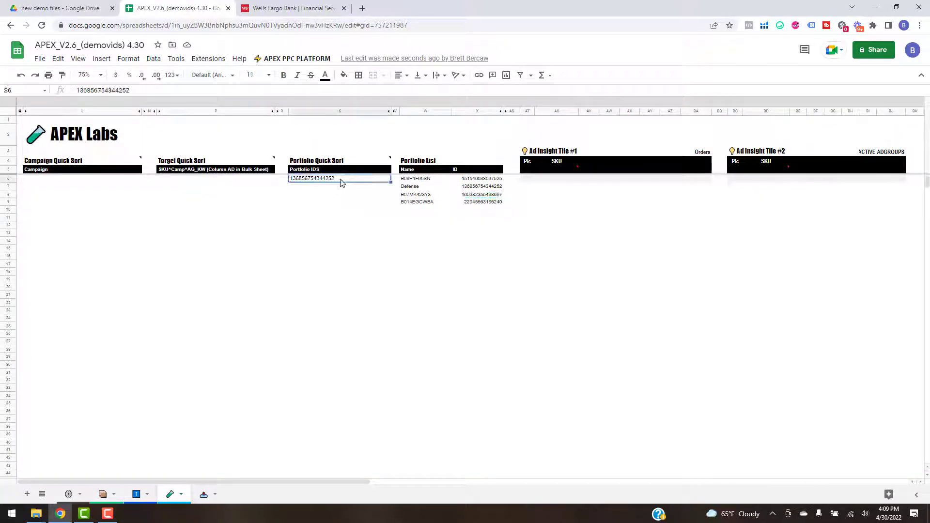
{"action": "key", "text": "ctrl+v"}
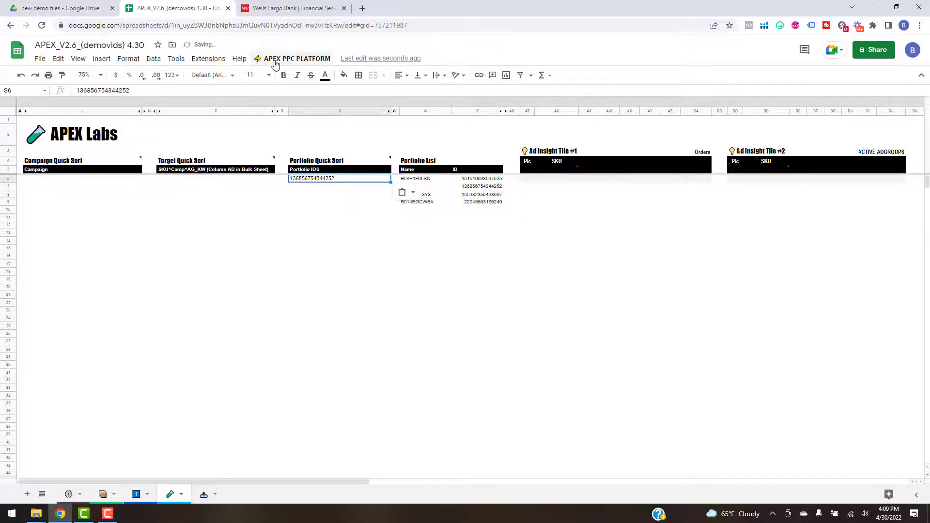
Step: Run Portfolio Quick Sort to show only the listed portfolio in the bulk file and review its keyword bids
{"action": "left_click", "coordinate": [273, 59]}
{"action": "mouse_move", "coordinate": [347, 303]}
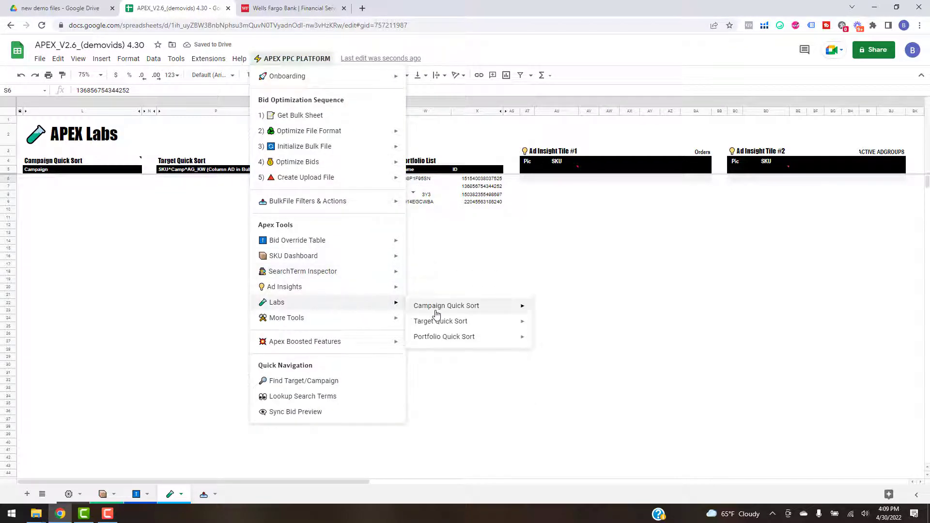
{"action": "mouse_move", "coordinate": [467, 337]}
{"action": "left_click", "coordinate": [550, 341]}
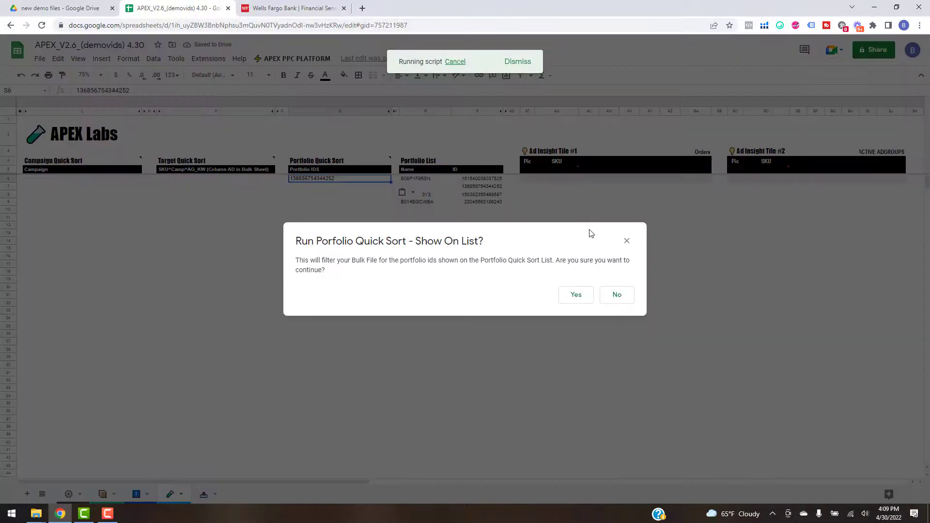
{"action": "left_click", "coordinate": [575, 292]}
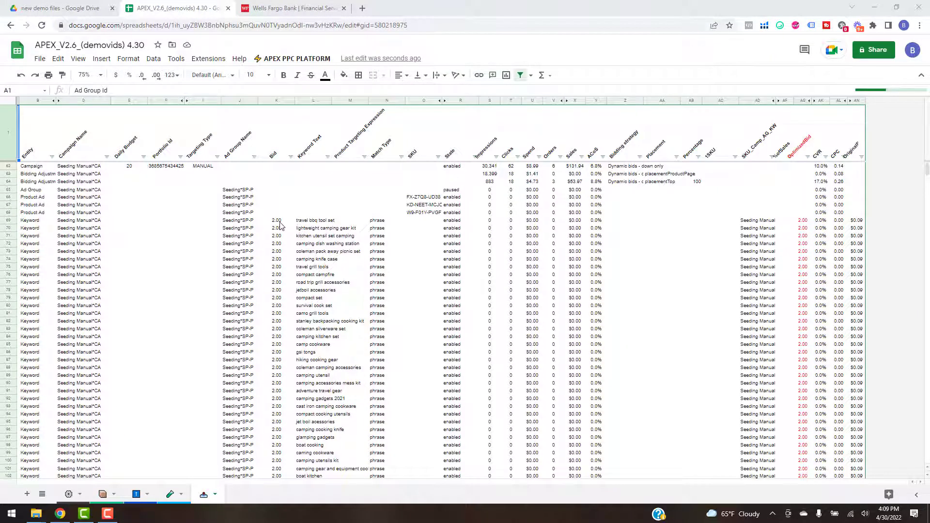
{"action": "scroll", "coordinate": [275, 367], "scroll_direction": "down", "scroll_amount": 1}
{"action": "scroll", "coordinate": [275, 367], "scroll_direction": "down", "scroll_amount": 20}
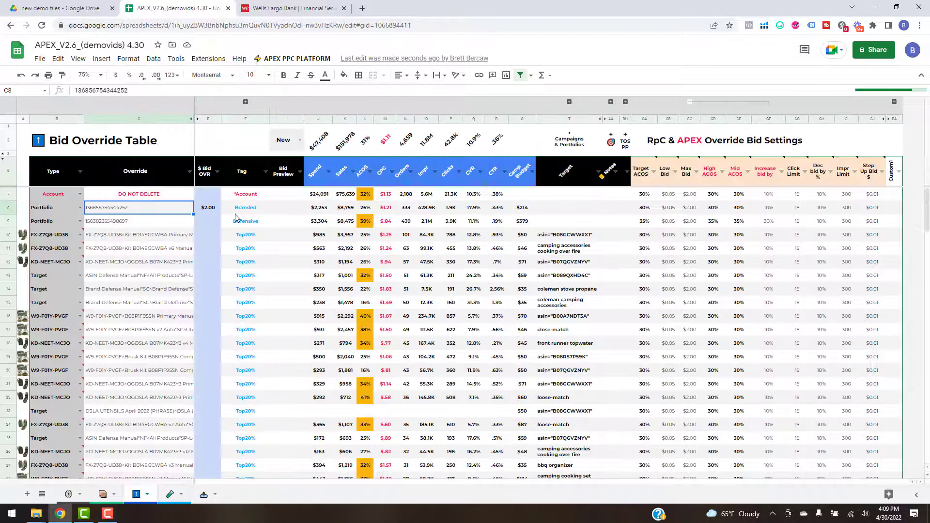
Step: Review the Defensive portfolio's keyword rows in the bulk file, including orders and ACoS for the exact-match "camping accessories cooking over" keyword
{"action": "left_click", "coordinate": [243, 222]}
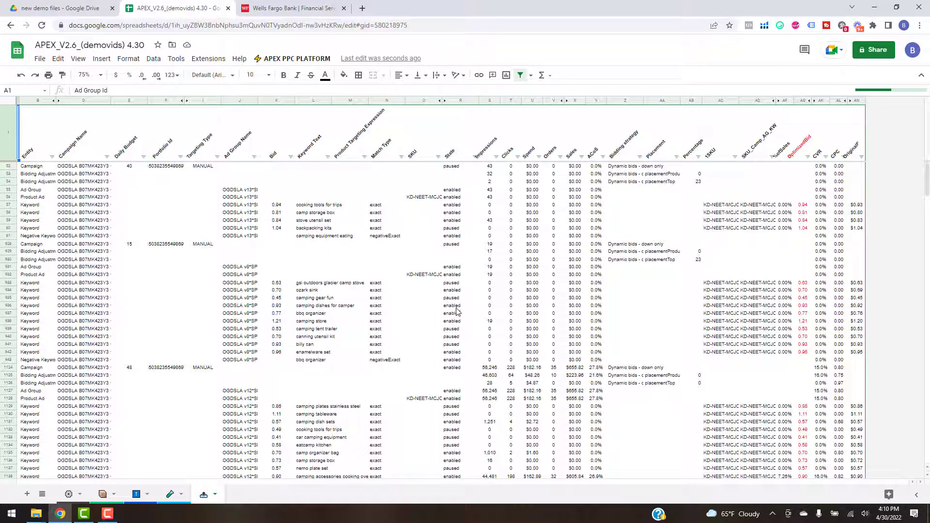
{"action": "left_click", "coordinate": [456, 307]}
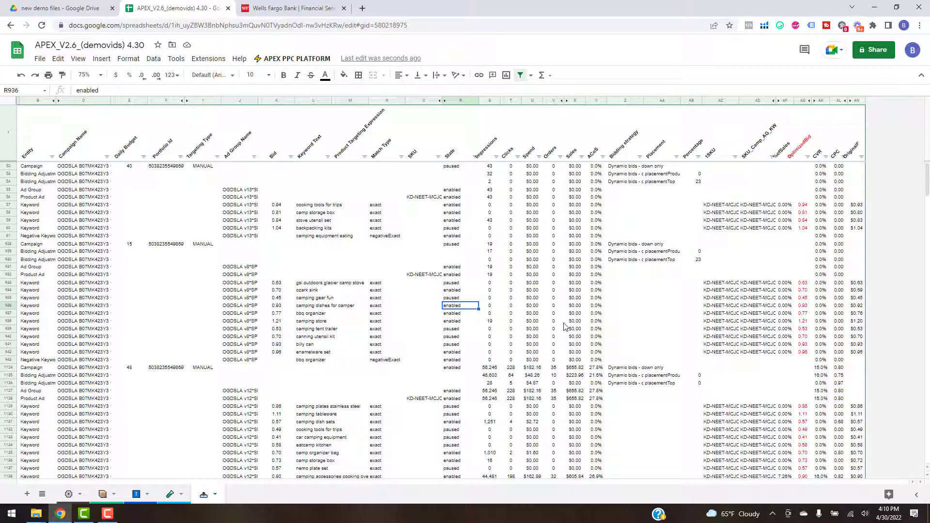
{"action": "scroll", "coordinate": [565, 327], "scroll_direction": "down", "scroll_amount": 1}
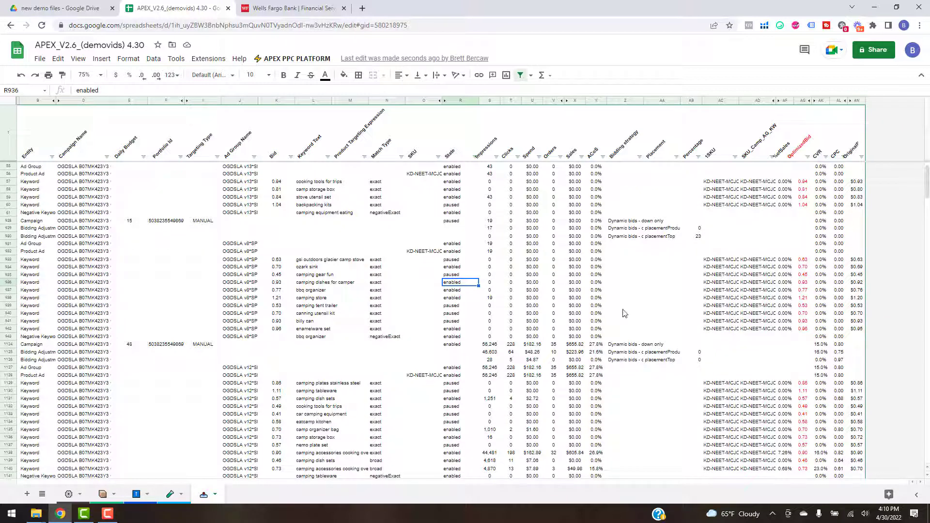
{"action": "key", "text": "Down"}
{"action": "key", "text": "Down"}
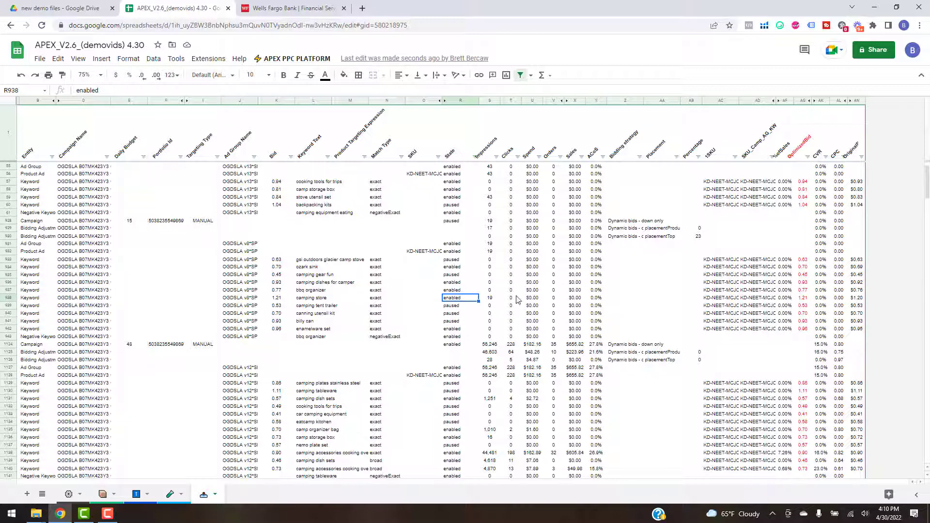
{"action": "scroll", "coordinate": [554, 345], "scroll_direction": "down", "scroll_amount": 3}
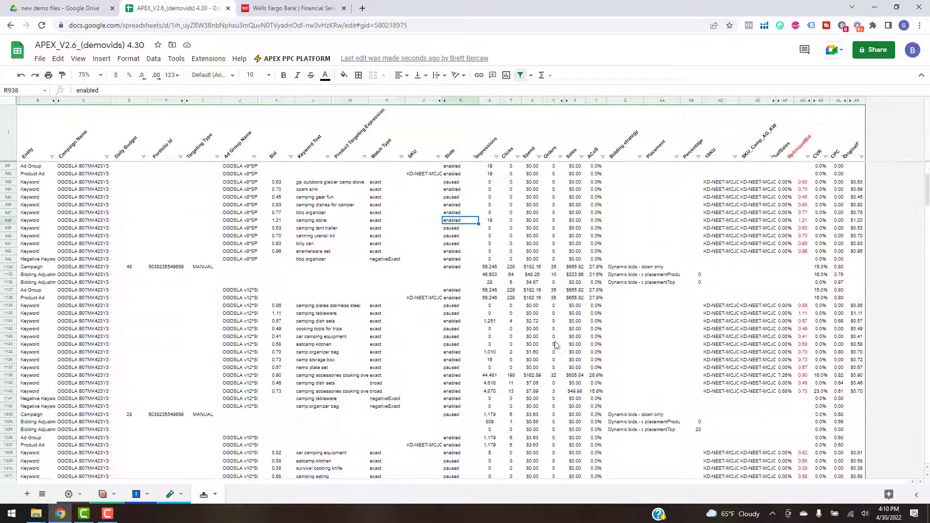
{"action": "left_click", "coordinate": [553, 377]}
{"action": "left_click", "coordinate": [597, 376]}
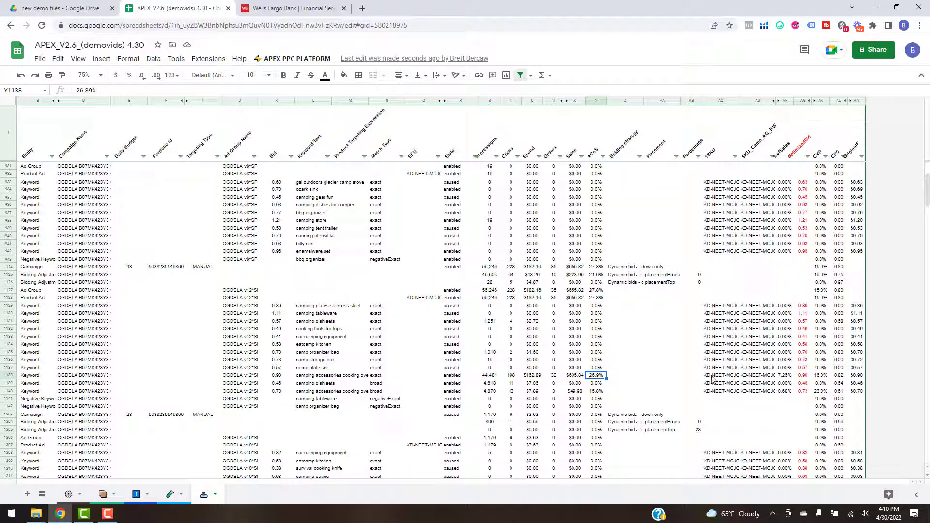
Step: Copy the 1SKU and SKU_Camp_AG_KW values of keyword row 1138 into Type and Override in row 89 of the Bid Override Table
{"action": "left_click_drag", "start_coordinate": [715, 379], "coordinate": [752, 376]}
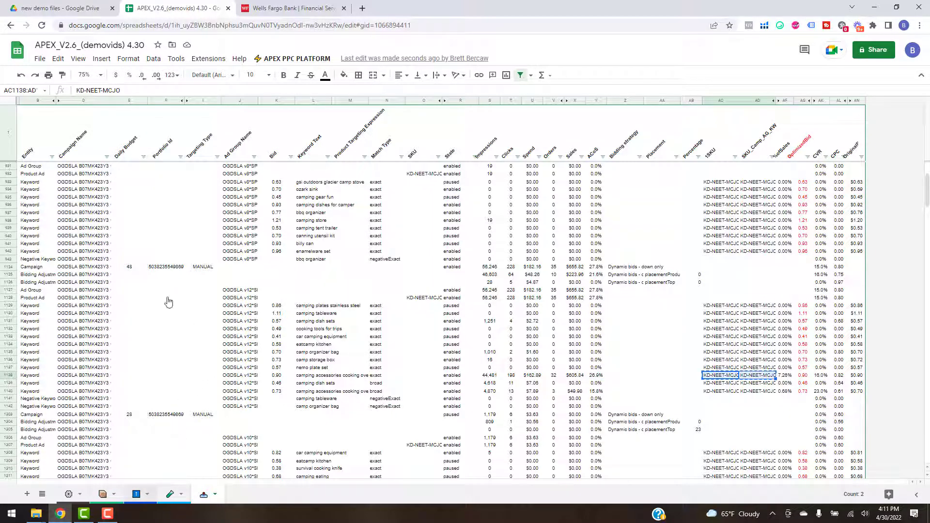
{"action": "scroll", "coordinate": [160, 351], "scroll_direction": "down", "scroll_amount": 10}
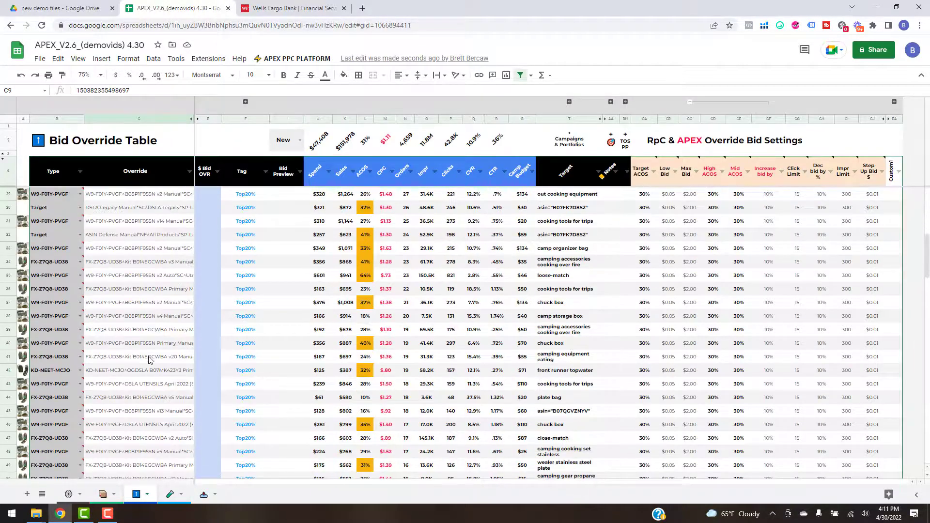
{"action": "scroll", "coordinate": [148, 358], "scroll_direction": "down", "scroll_amount": 10}
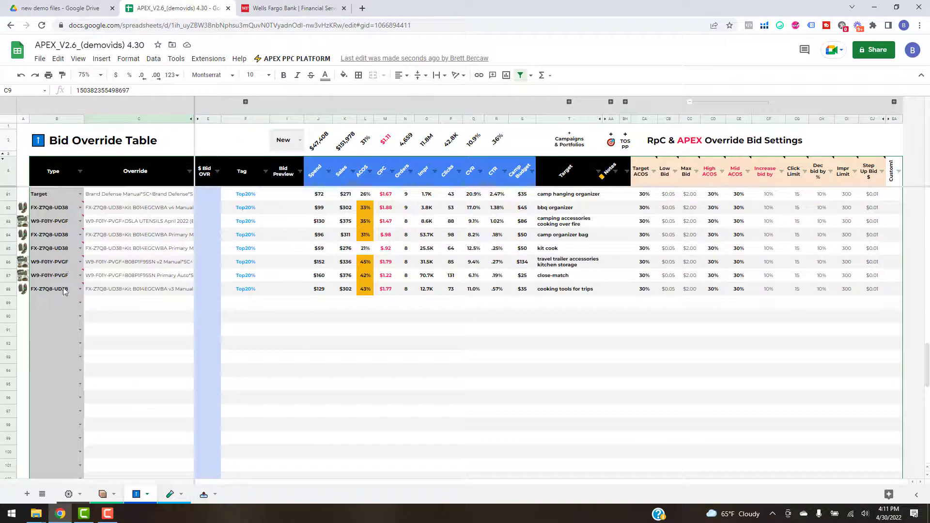
{"action": "left_click", "coordinate": [67, 304]}
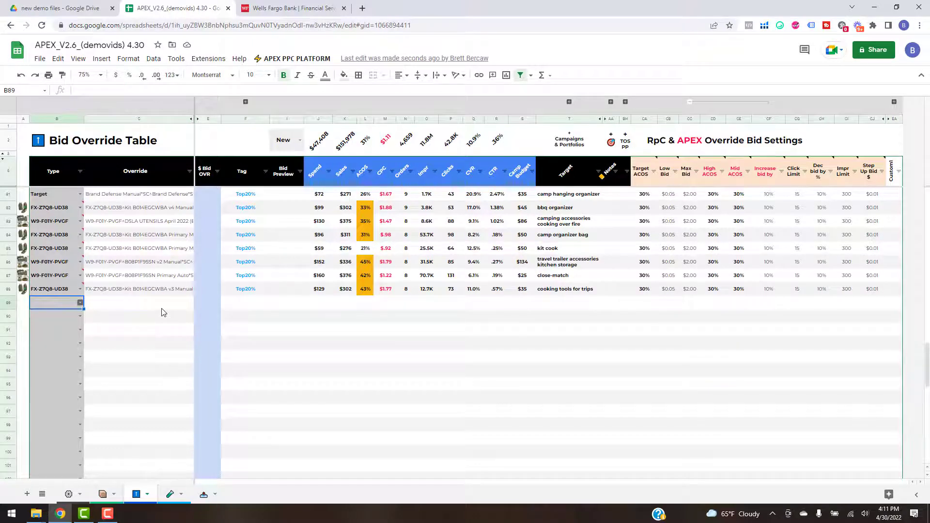
{"action": "key", "text": "ctrl+v"}
Step: Find the highlighted KD-NEET-MCJO duplicate override for "camping accessories cooking over fire" and select row 26
{"action": "scroll", "coordinate": [140, 319], "scroll_direction": "up", "scroll_amount": 14}
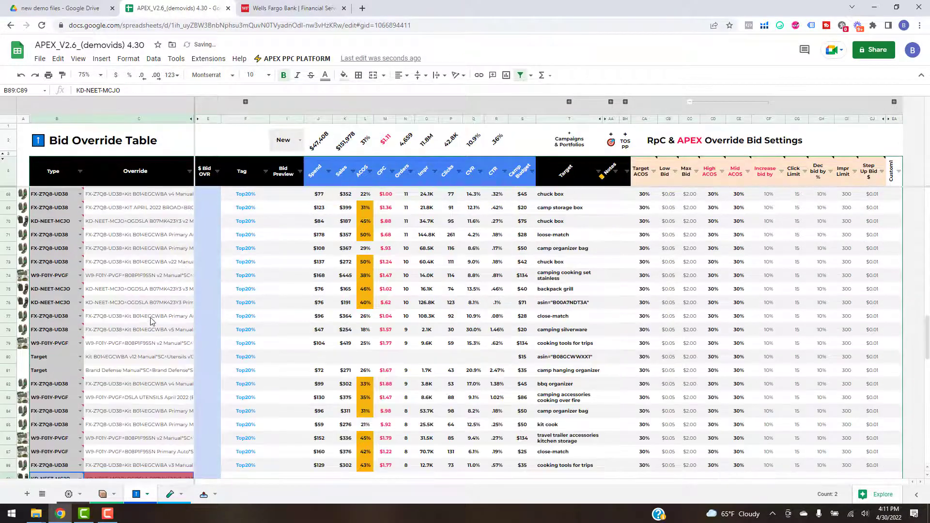
{"action": "scroll", "coordinate": [151, 326], "scroll_direction": "up", "scroll_amount": 4}
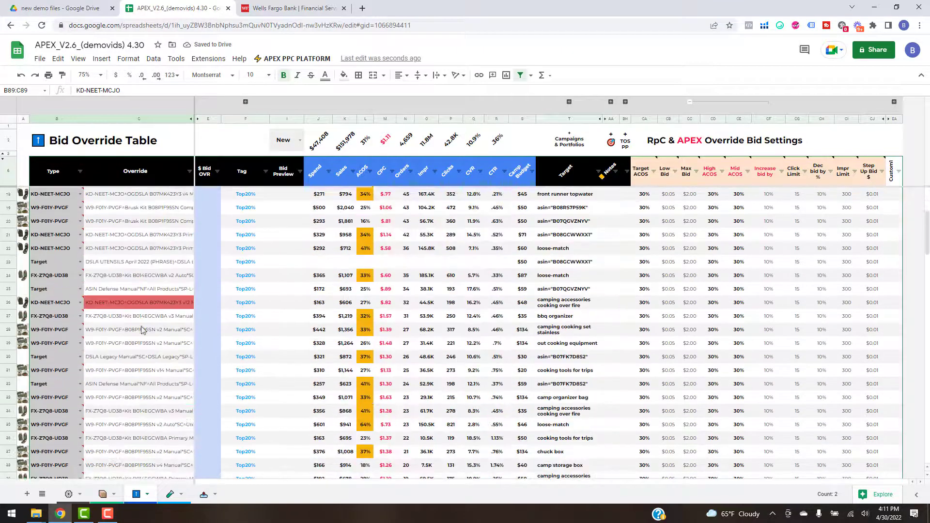
{"action": "left_click", "coordinate": [8, 303]}
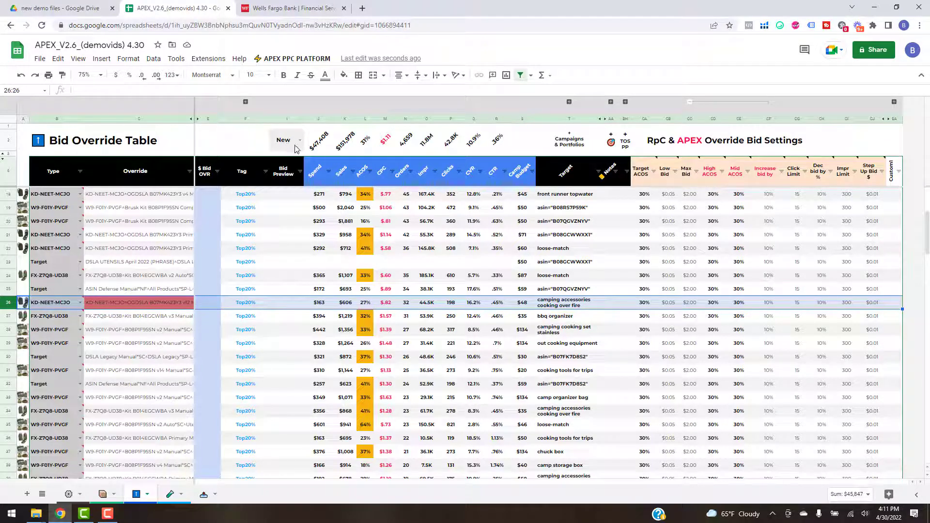
Step: Sync the bid preview for the Bid Override Table and dismiss the completion message
{"action": "left_click", "coordinate": [272, 58]}
{"action": "mouse_move", "coordinate": [348, 242]}
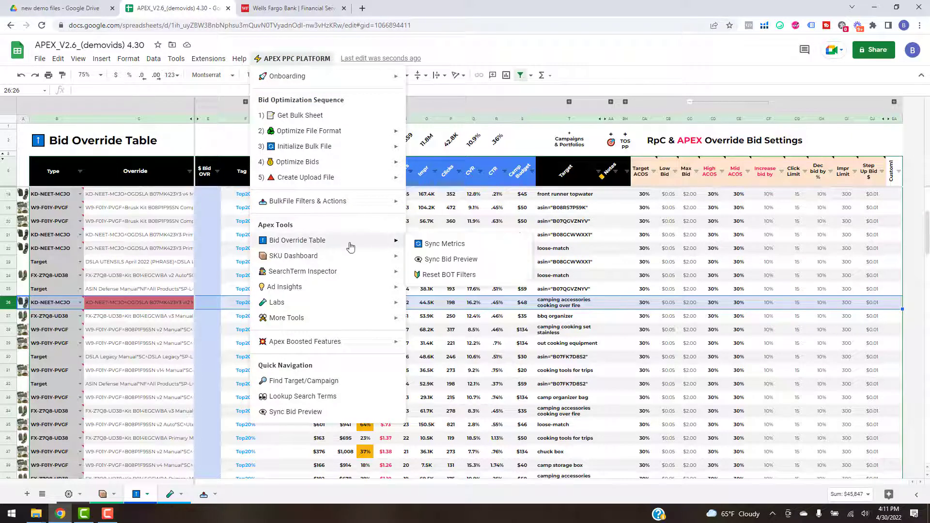
{"action": "left_click", "coordinate": [466, 261]}
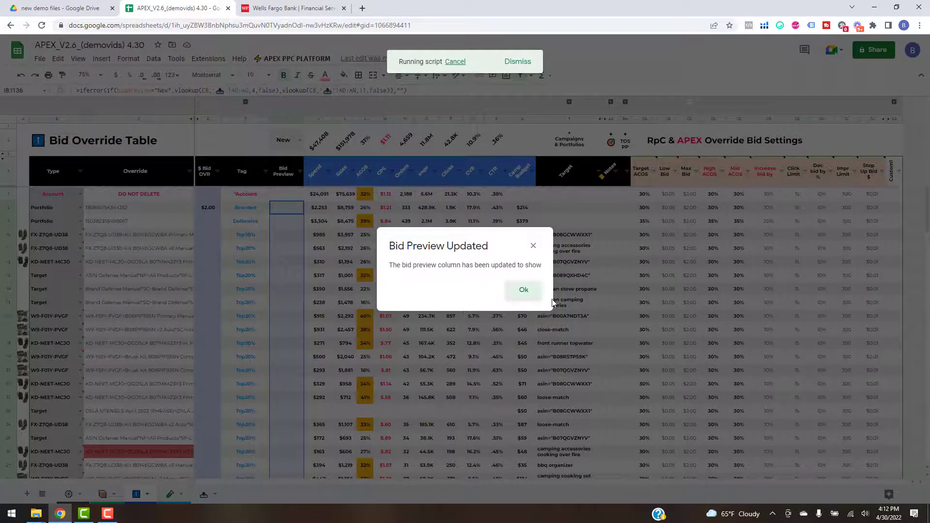
{"action": "left_click", "coordinate": [539, 296]}
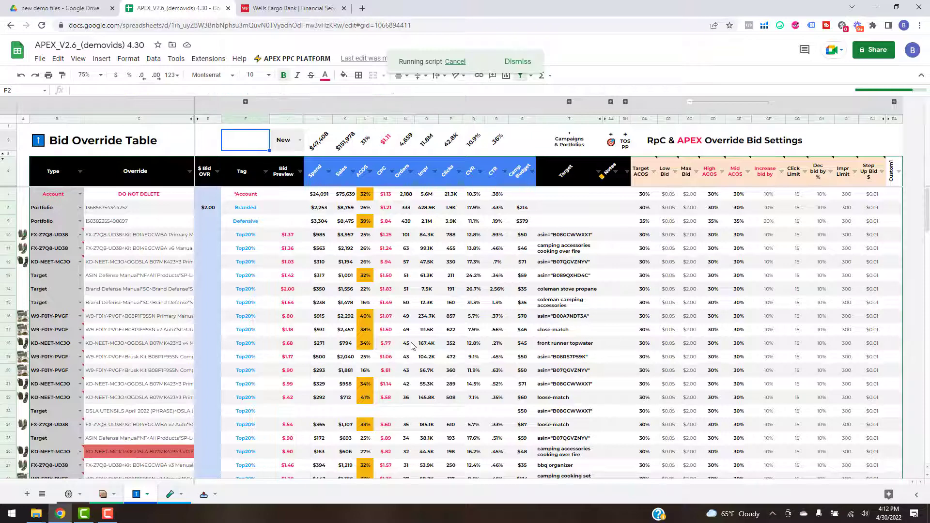
Step: Review the bid previews in the Bid Override Table, including the highlighted KD-NEET-MCJO target row
{"action": "scroll", "coordinate": [412, 346], "scroll_direction": "down", "scroll_amount": 4}
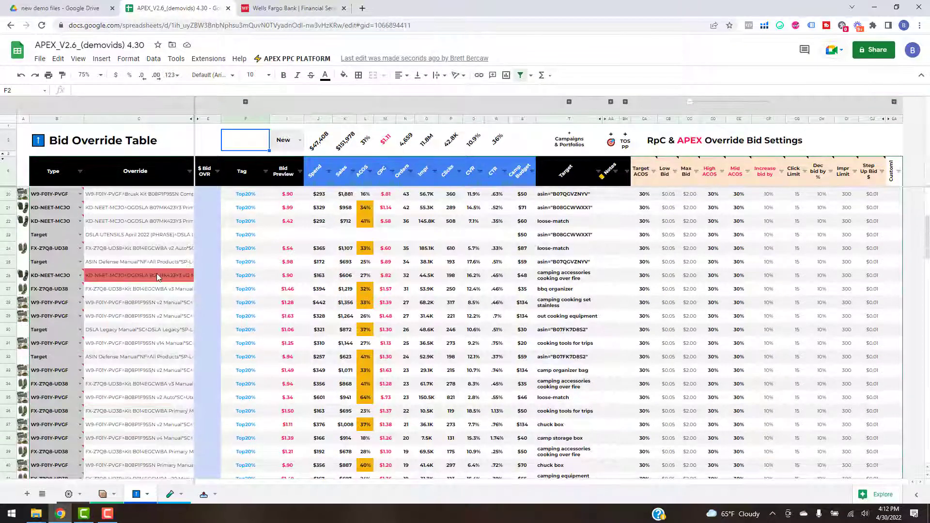
{"action": "left_click", "coordinate": [283, 274]}
{"action": "key", "text": "shift+space"}
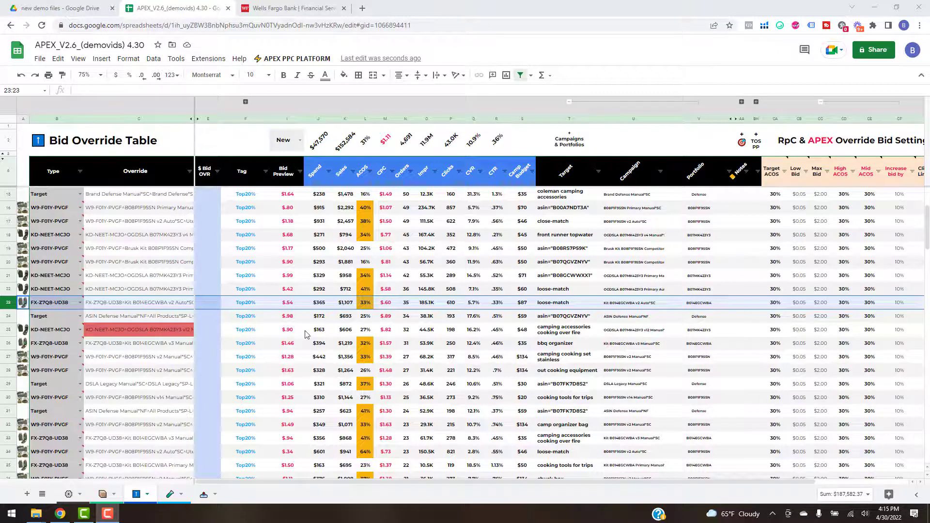
{"action": "scroll", "coordinate": [307, 334], "scroll_direction": "up", "scroll_amount": 3}
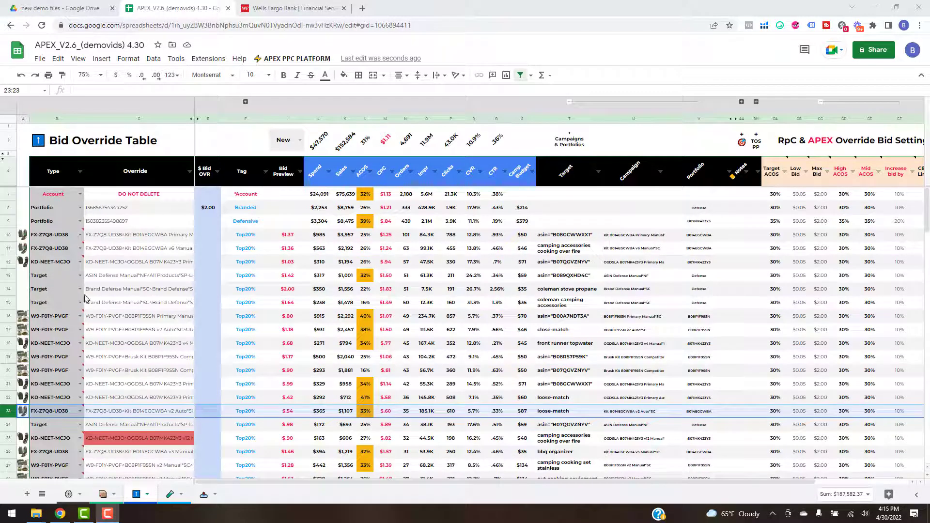
Step: Check the available Type options for the KD-NEET-MCJO override in row 25, leaving its value as is
{"action": "left_click", "coordinate": [80, 438]}
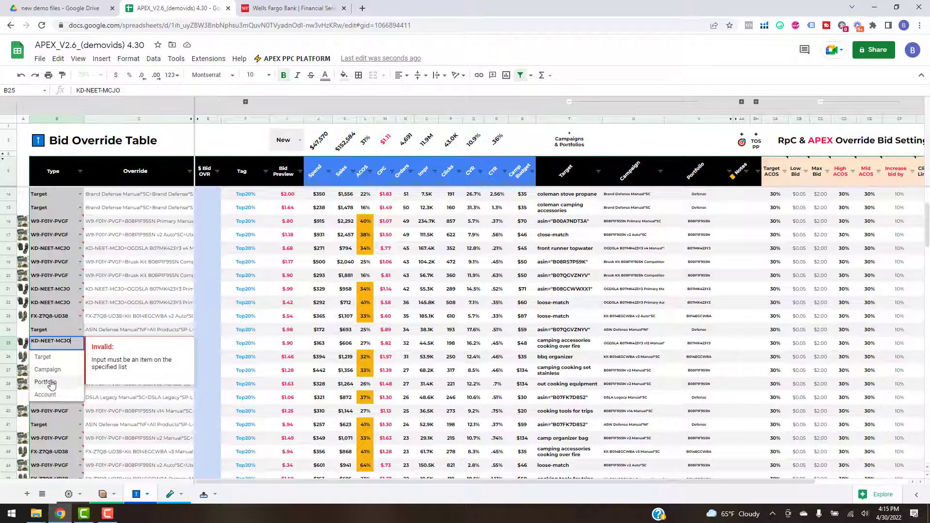
{"action": "left_click", "coordinate": [164, 402]}
{"action": "scroll", "coordinate": [272, 336], "scroll_direction": "up", "scroll_amount": 3}
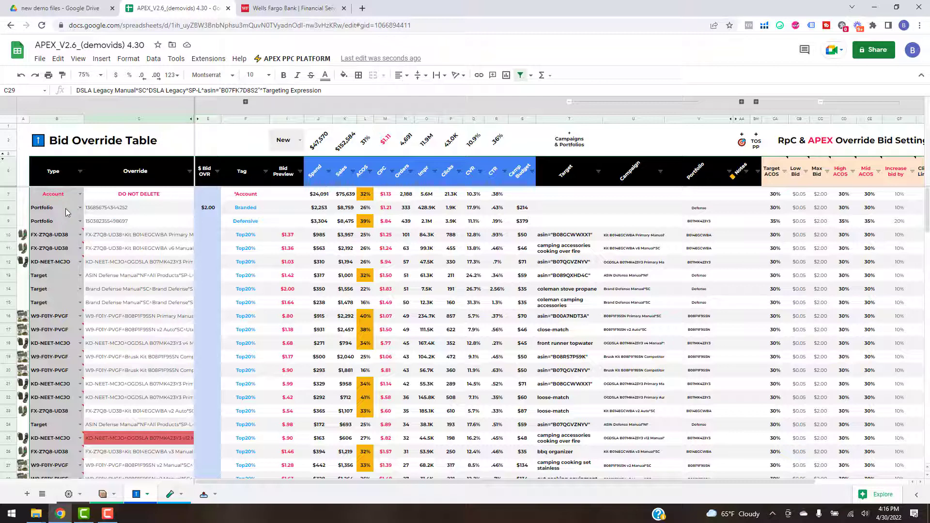
Step: Clear the Branded portfolio's dollar bid override and the Target ACOS through Step Up Bid settings for both portfolio rows 8 and 9
{"action": "left_click", "coordinate": [210, 209]}
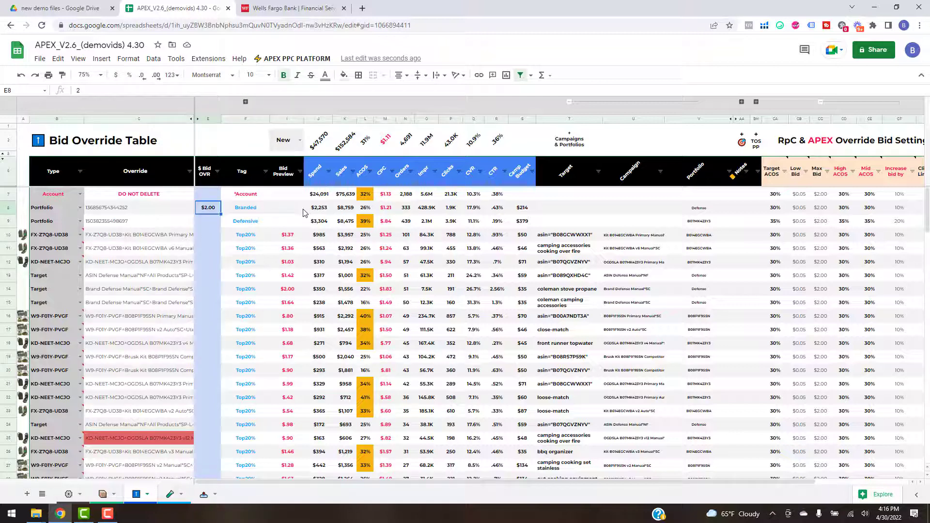
{"action": "key", "text": "Delete"}
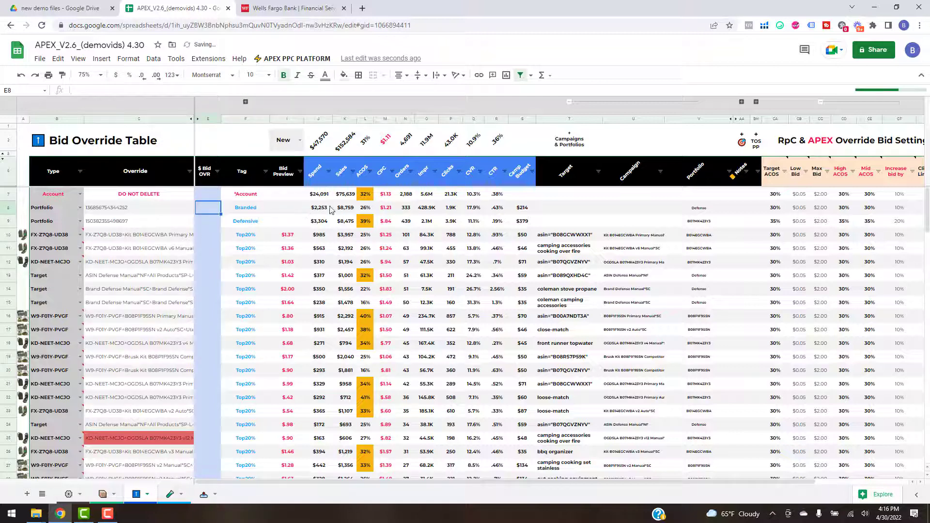
{"action": "left_click", "coordinate": [776, 209]}
{"action": "left_click_drag", "start_coordinate": [690, 484], "coordinate": [865, 480]}
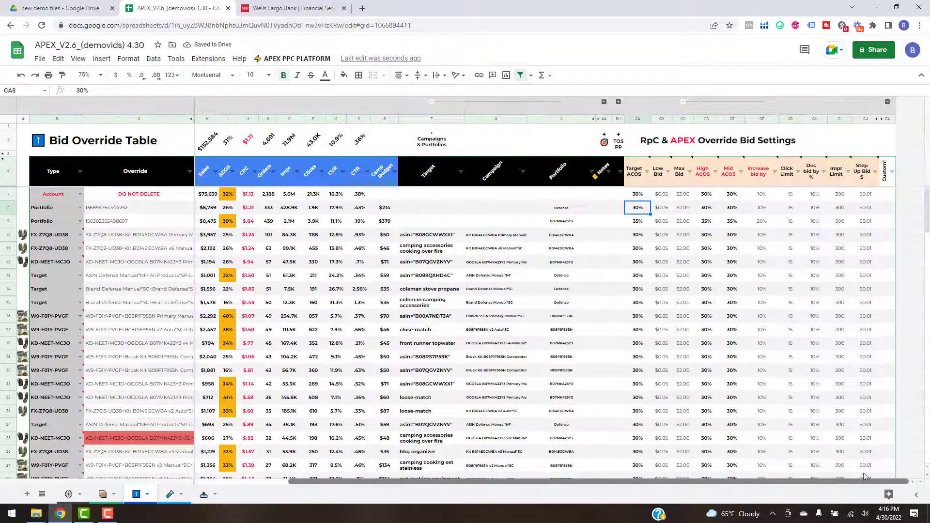
{"action": "left_click", "coordinate": [871, 223], "text": "shift"}
{"action": "key", "text": "Delete"}
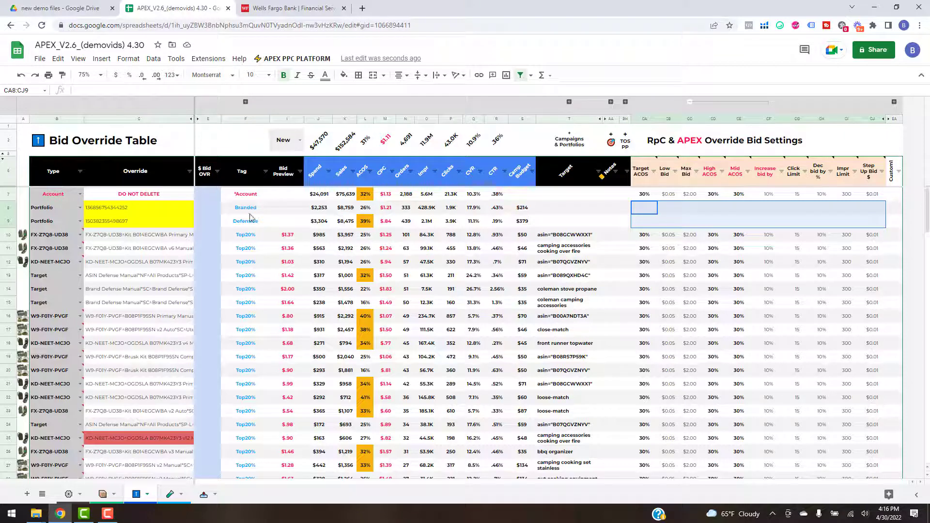
Step: Clear the Account row's override bid settings from Target ACOS through Step Up Bid in row 7
{"action": "left_click", "coordinate": [209, 208]}
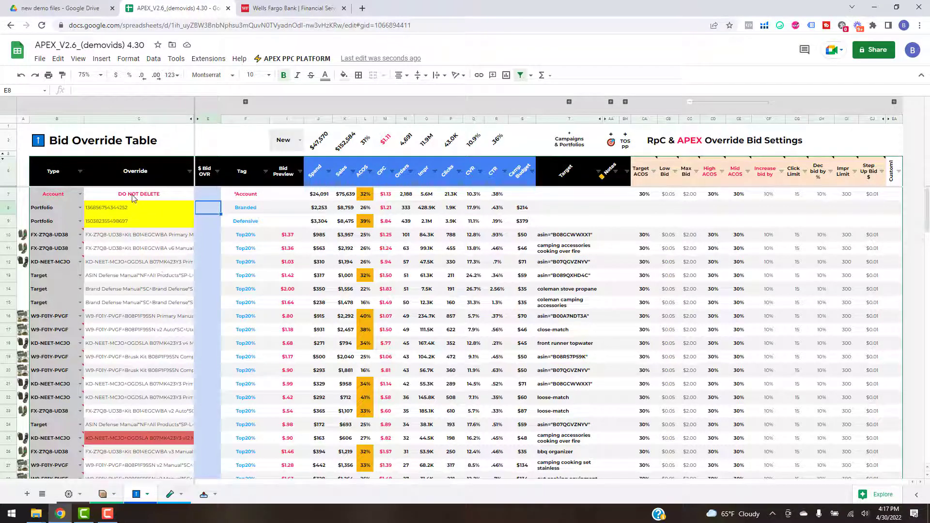
{"action": "left_click", "coordinate": [644, 195]}
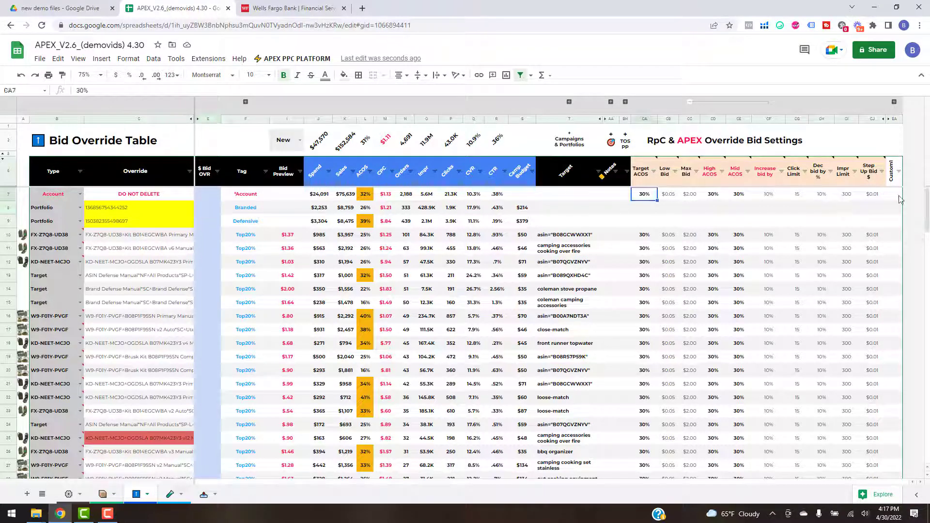
{"action": "left_click", "coordinate": [883, 195], "text": "shift"}
{"action": "key", "text": "Delete"}
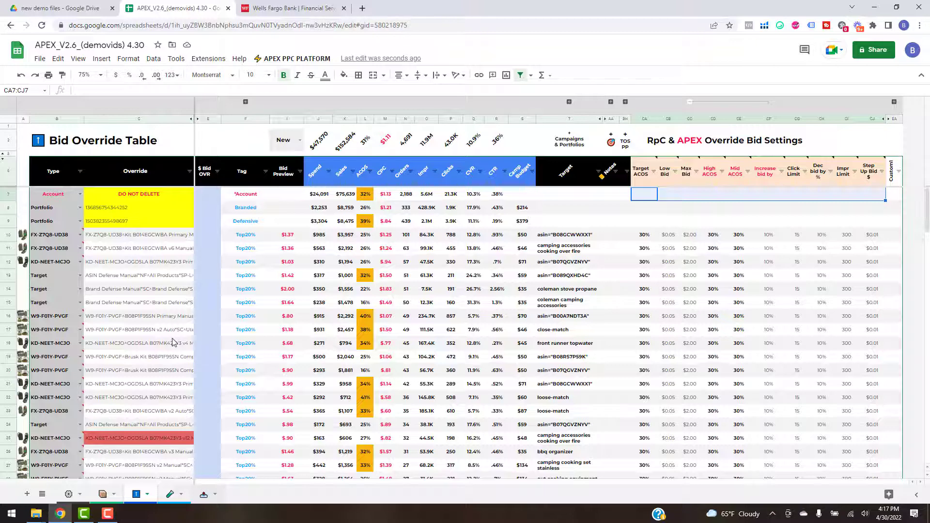
Step: Review the SKU Dashboard bid automation settings and the Settings sheet, and return to row 8 of the Bid Override Table
{"action": "left_click", "coordinate": [204, 494]}
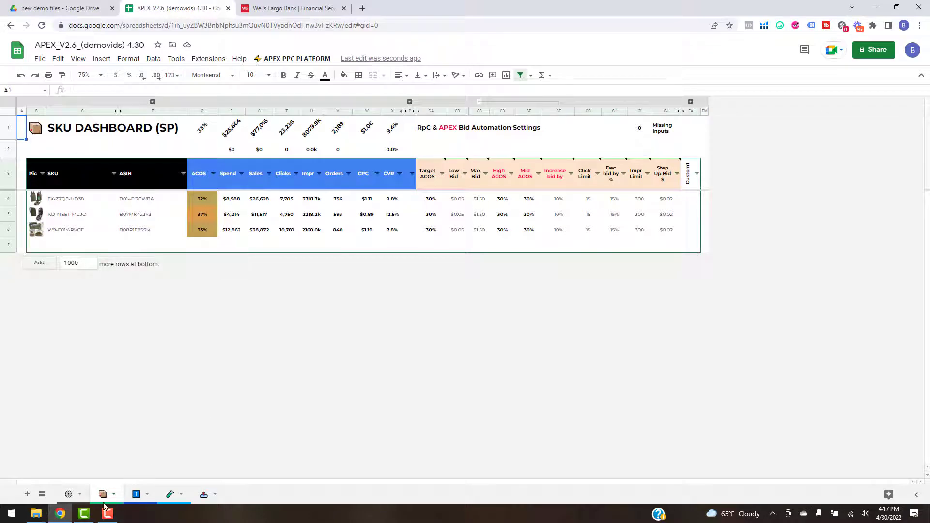
{"action": "left_click", "coordinate": [69, 494]}
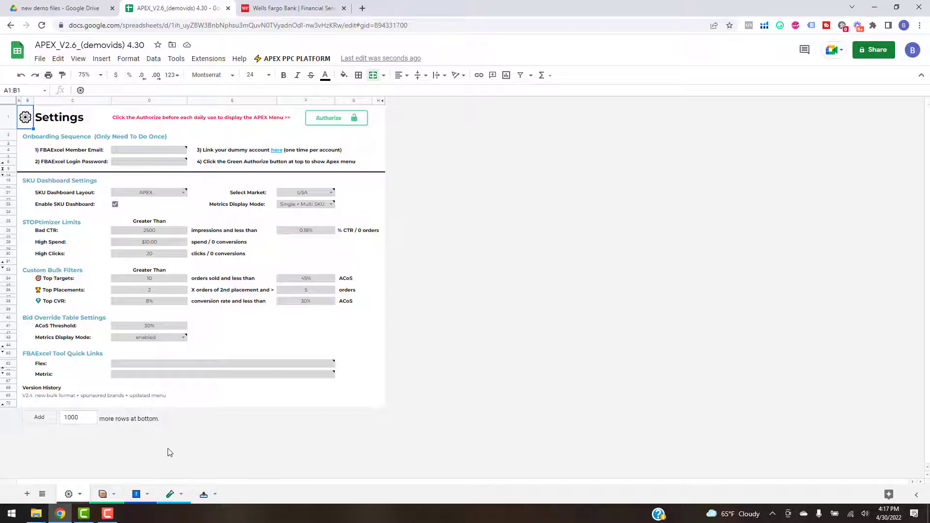
{"action": "left_click", "coordinate": [136, 495]}
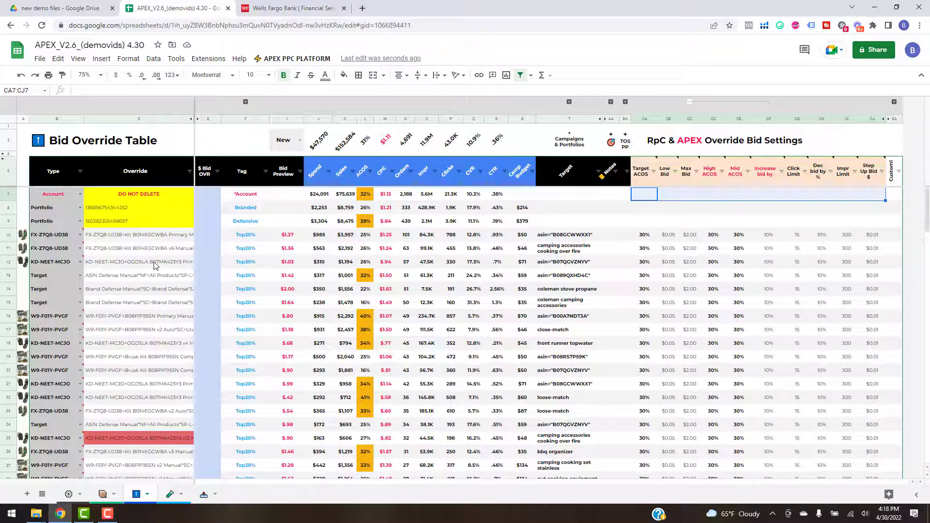
{"action": "left_click", "coordinate": [542, 207]}
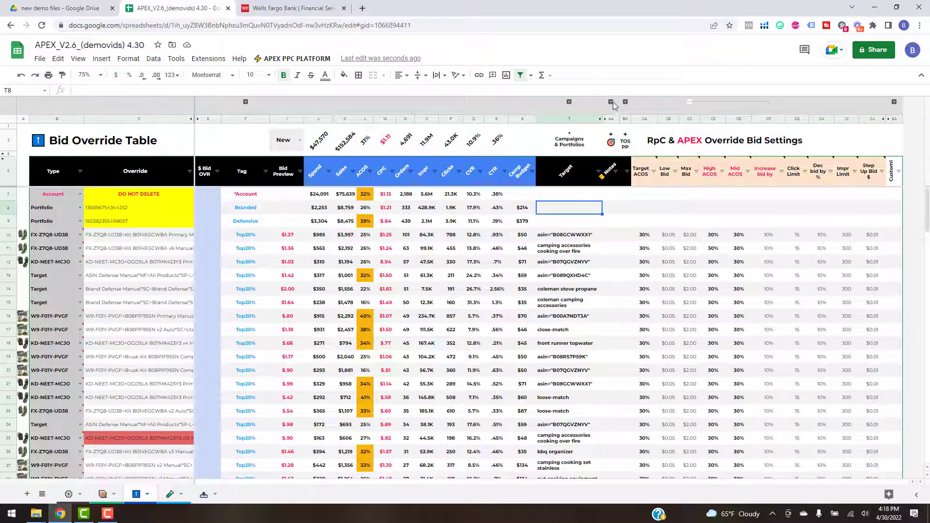